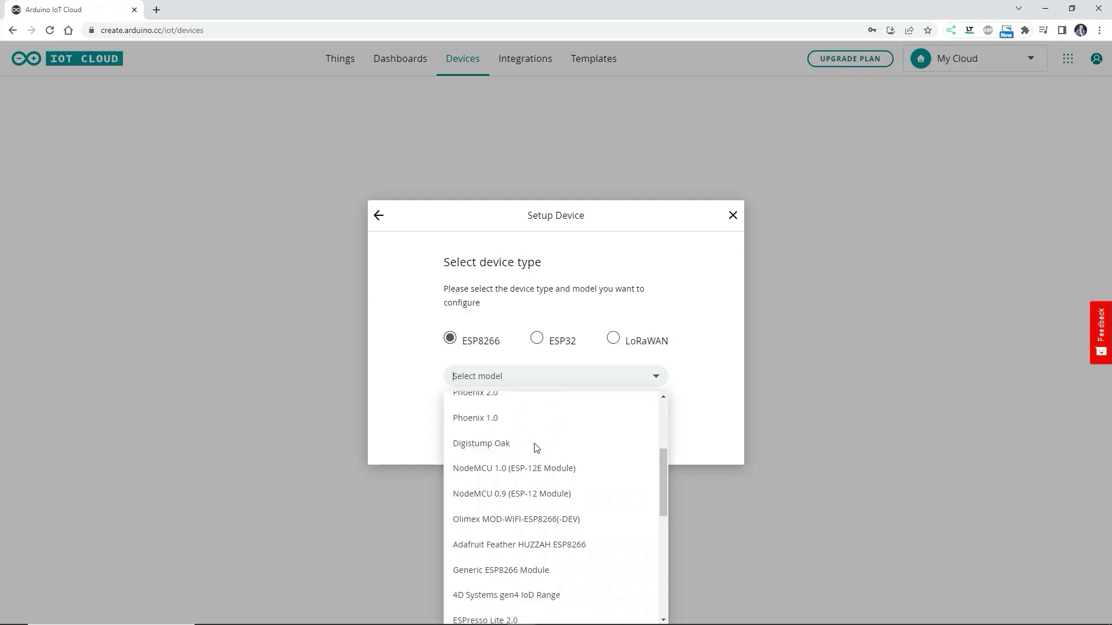
- Select Generic ESP8266 Module as the new device's model
scroll(534, 447, "down", 1)
scroll(534, 447, "down", 1)
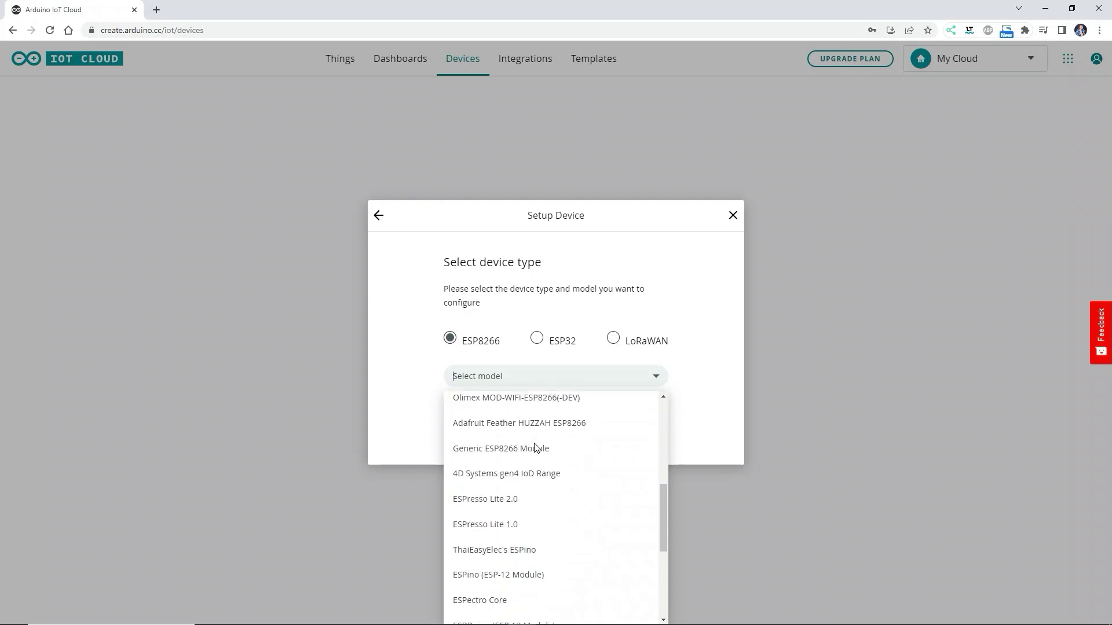
scroll(536, 447, "down", 1)
scroll(534, 448, "up", 1)
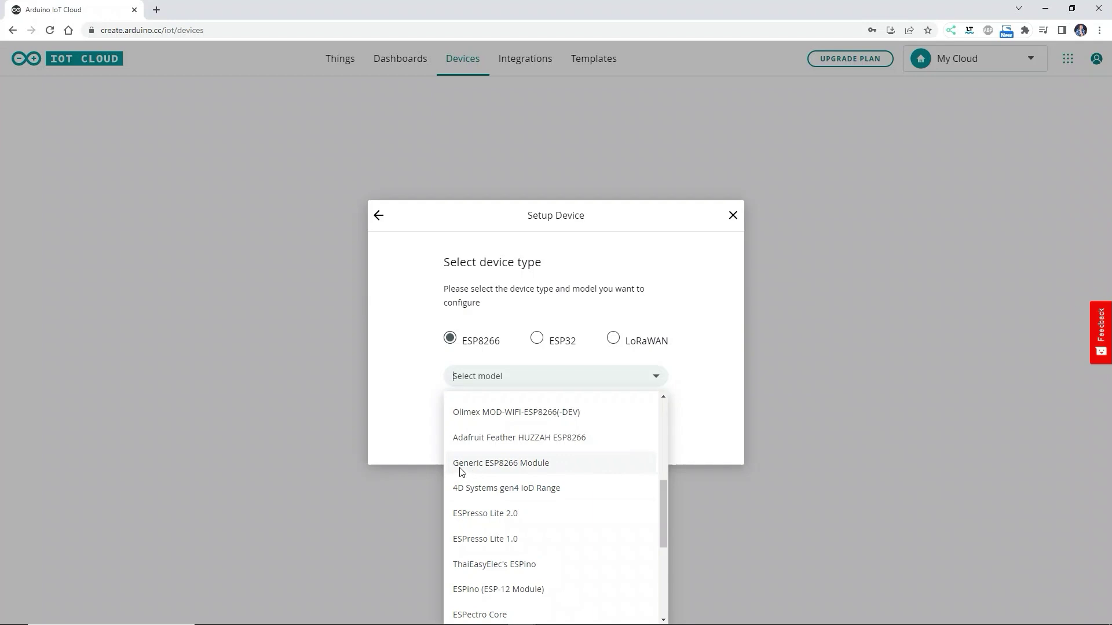
left_click(535, 463)
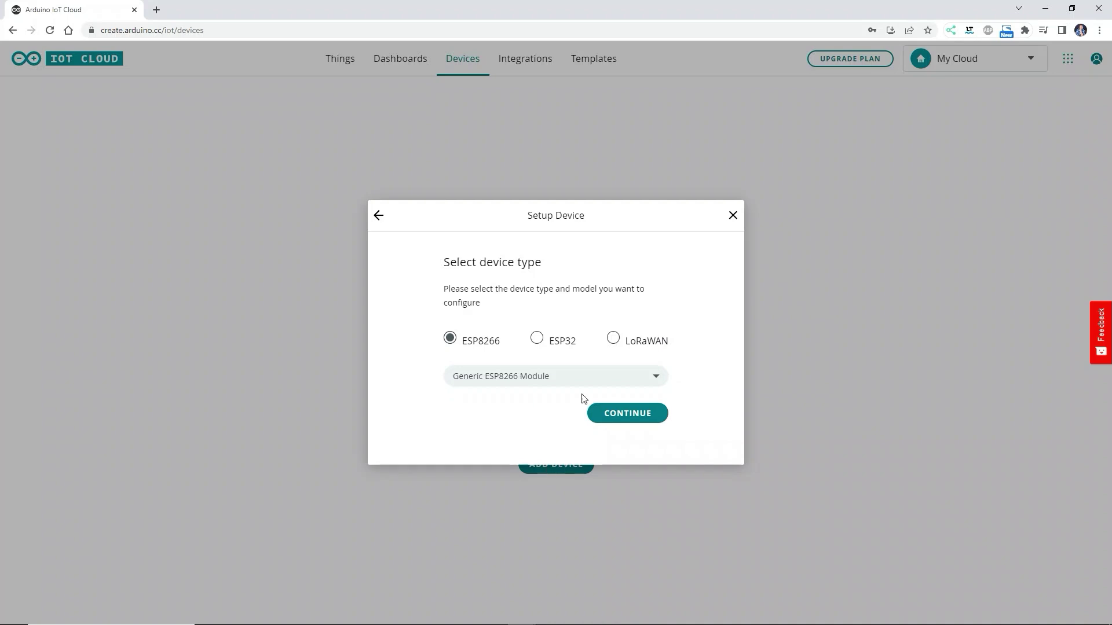
- Replace the default device name with AZ-Envy
left_click(643, 416)
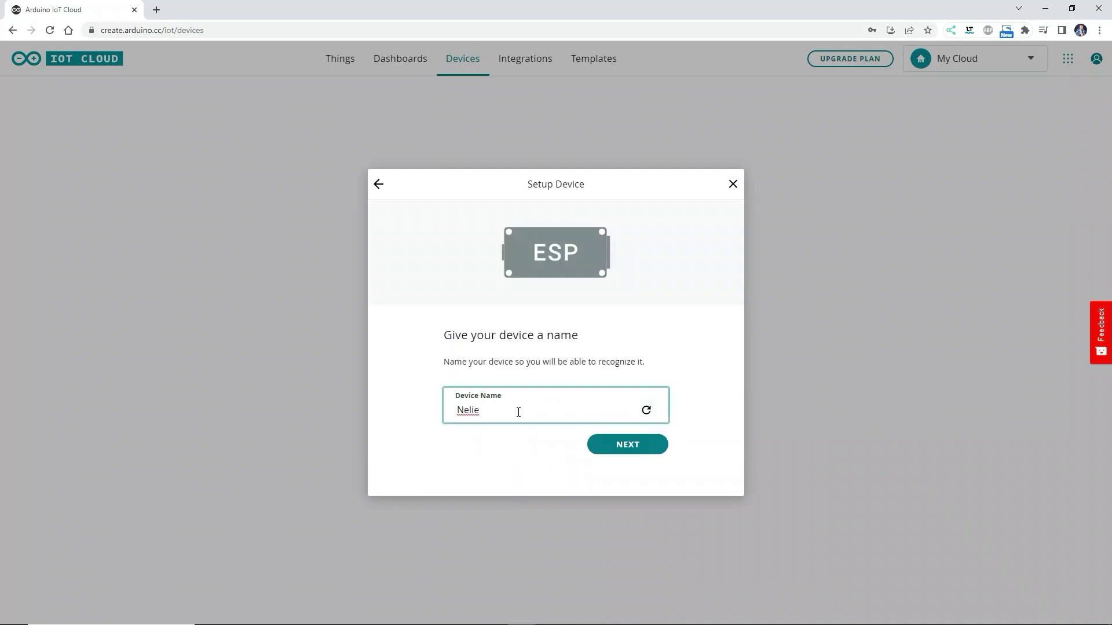
left_click_drag(481, 411, 443, 412)
type("AZ-Envy")
- Copy the device's Secret Key into the Notepad notes
left_click(643, 445)
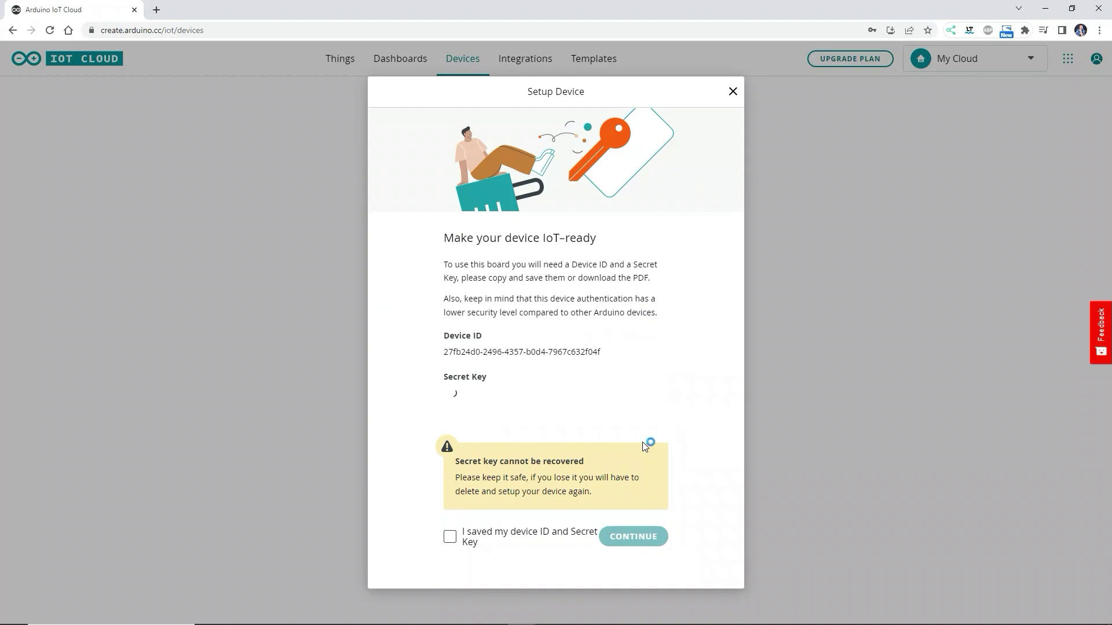
left_click_drag(545, 392, 441, 371)
key("ctrl+c")
key("alt+Tab")
key("ctrl+v")
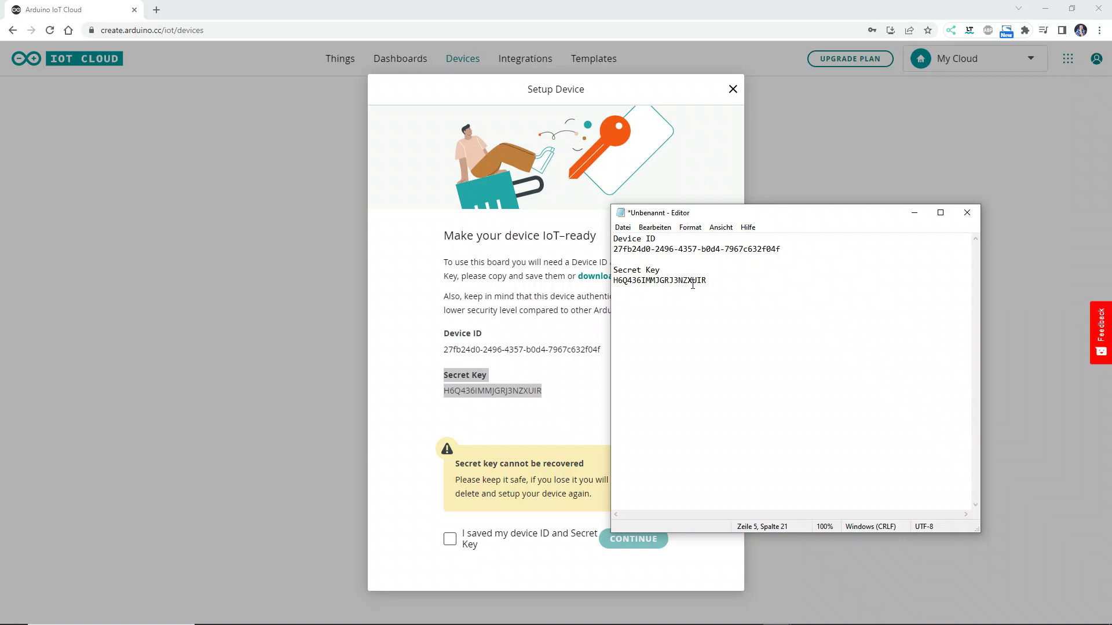
left_click(562, 420)
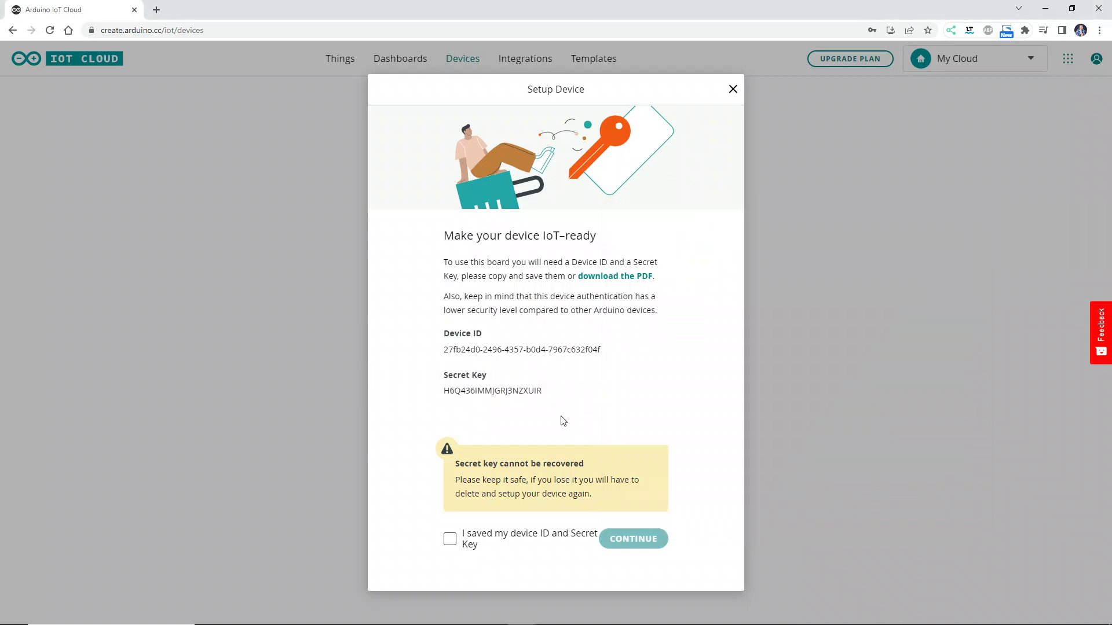
- Confirm the device ID and Secret Key were saved and finish the device setup
left_click(450, 539)
left_click(624, 543)
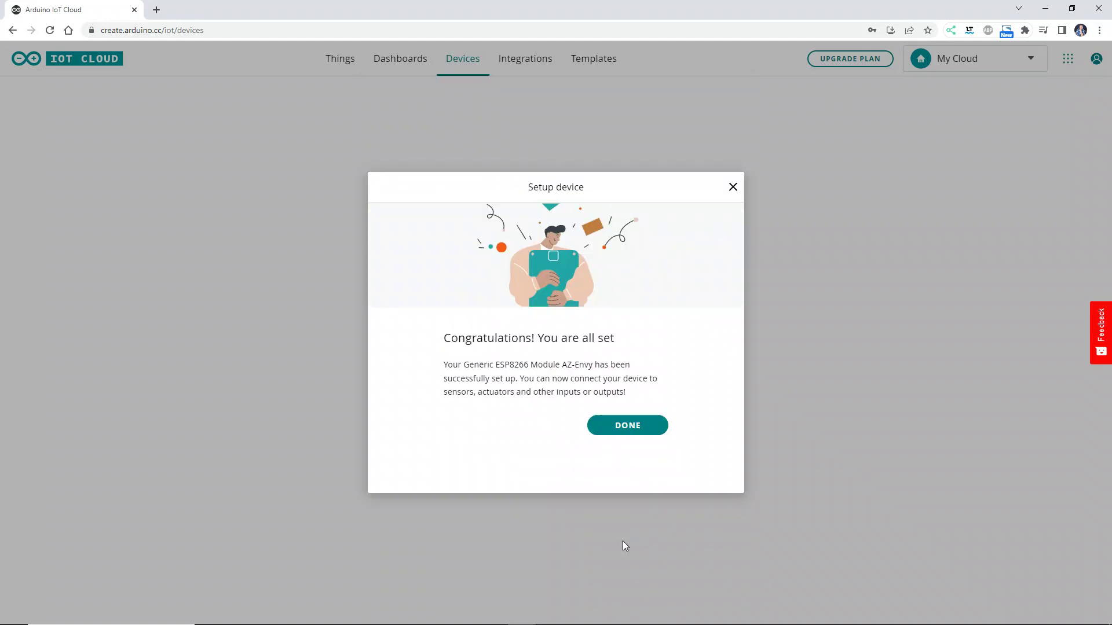
left_click(624, 431)
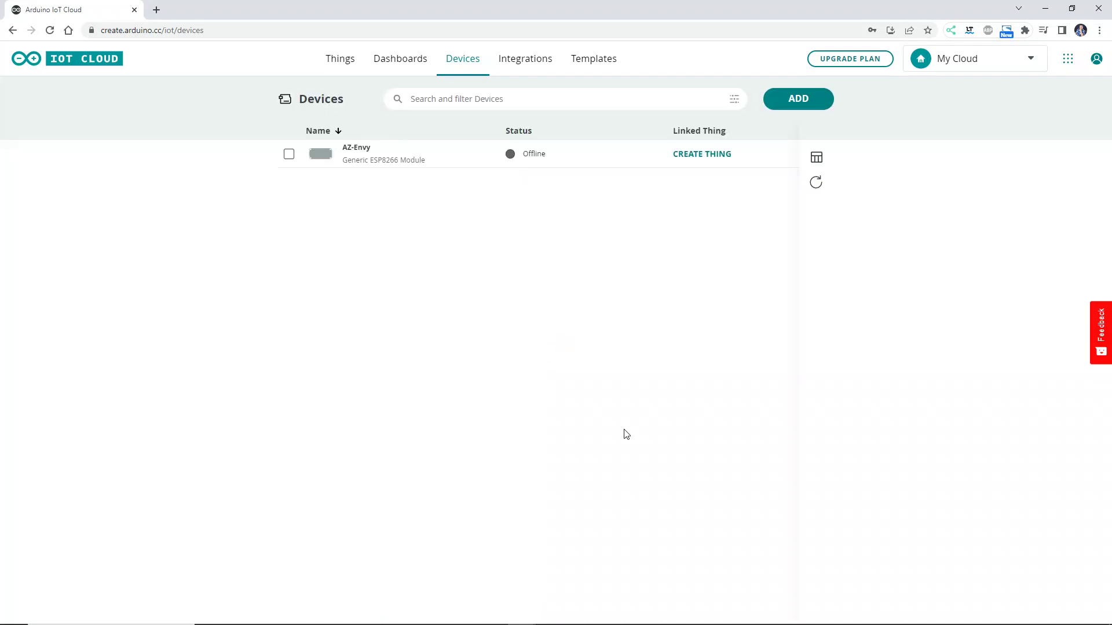
- On the Things page, create a new Thing and rename it from Untitled to AZ-Envy
mouse_move(534, 165)
left_click(386, 63)
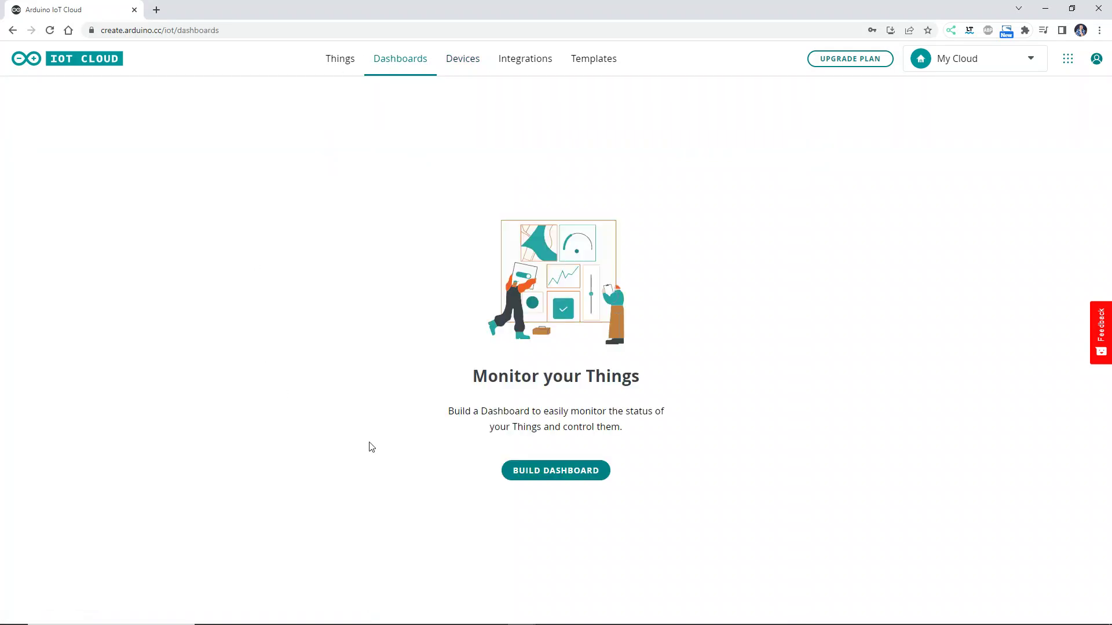
left_click(334, 67)
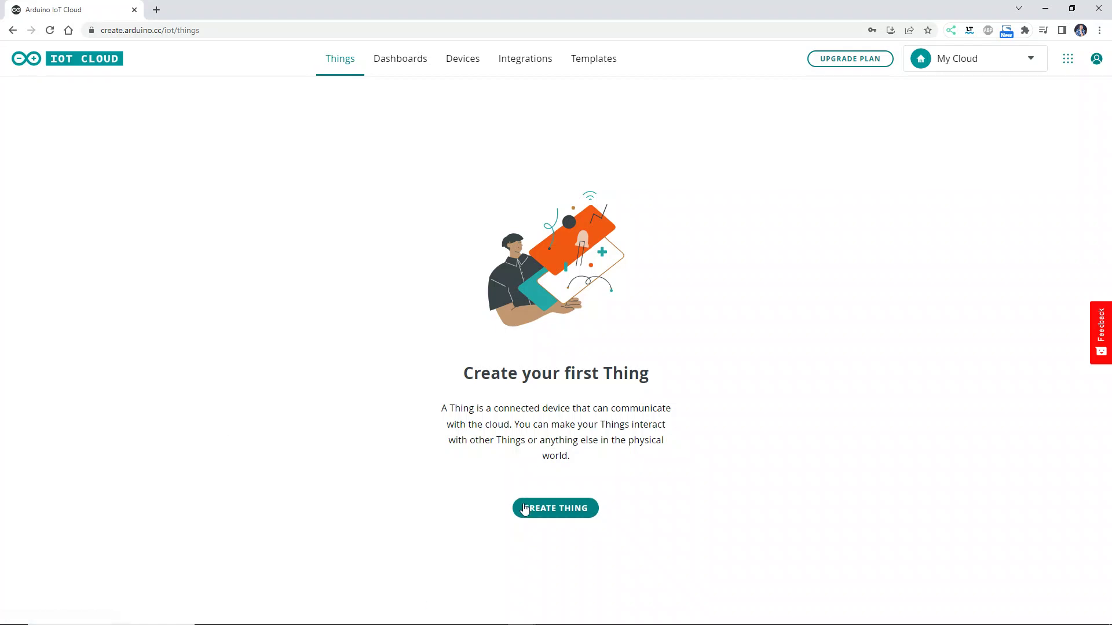
left_click(531, 515)
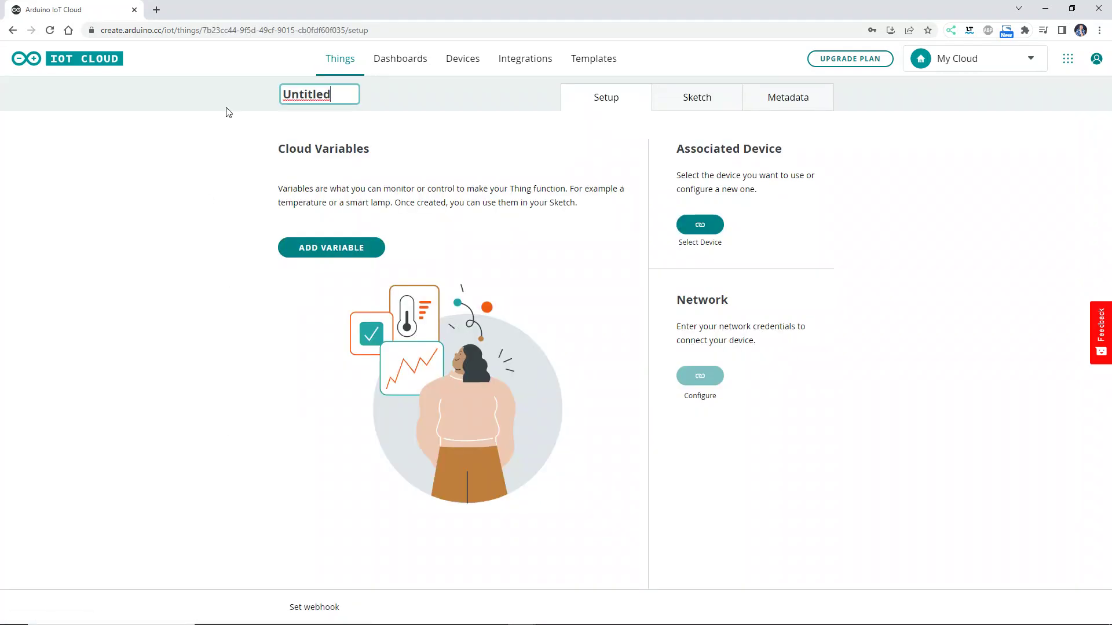
key("BackSpace")
key("BackSpace")
key("BackSpace")
key("BackSpace")
key("BackSpace")
key("BackSpace")
key("BackSpace")
key("BackSpace")
type("AZ-Env")
key("Return")
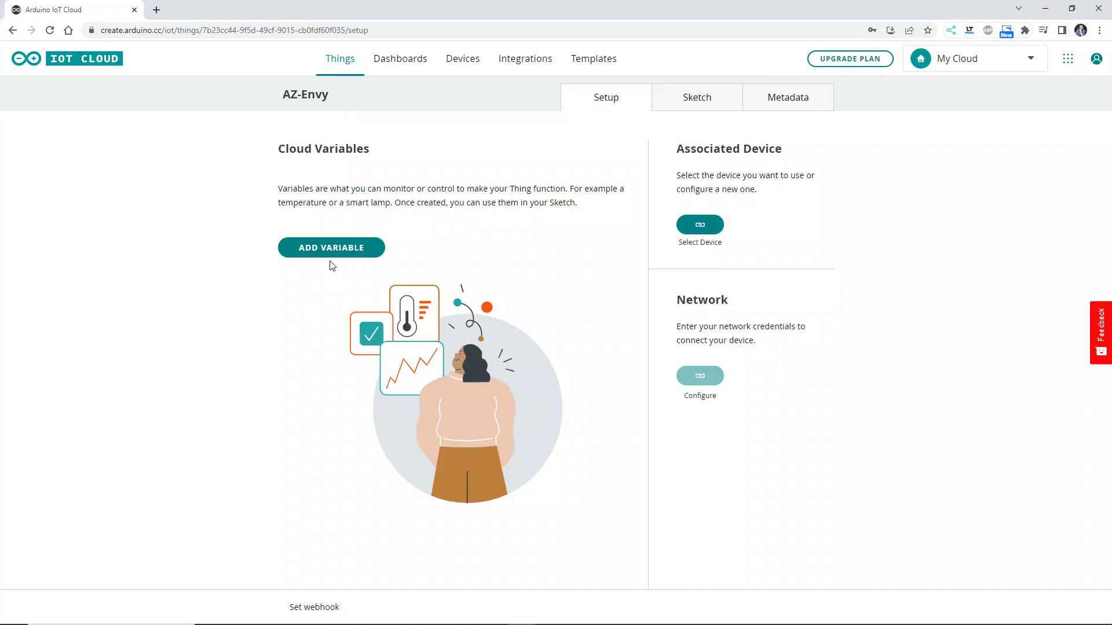
- Add a Floating Point cloud variable named temp with Periodically update policy
left_click(325, 254)
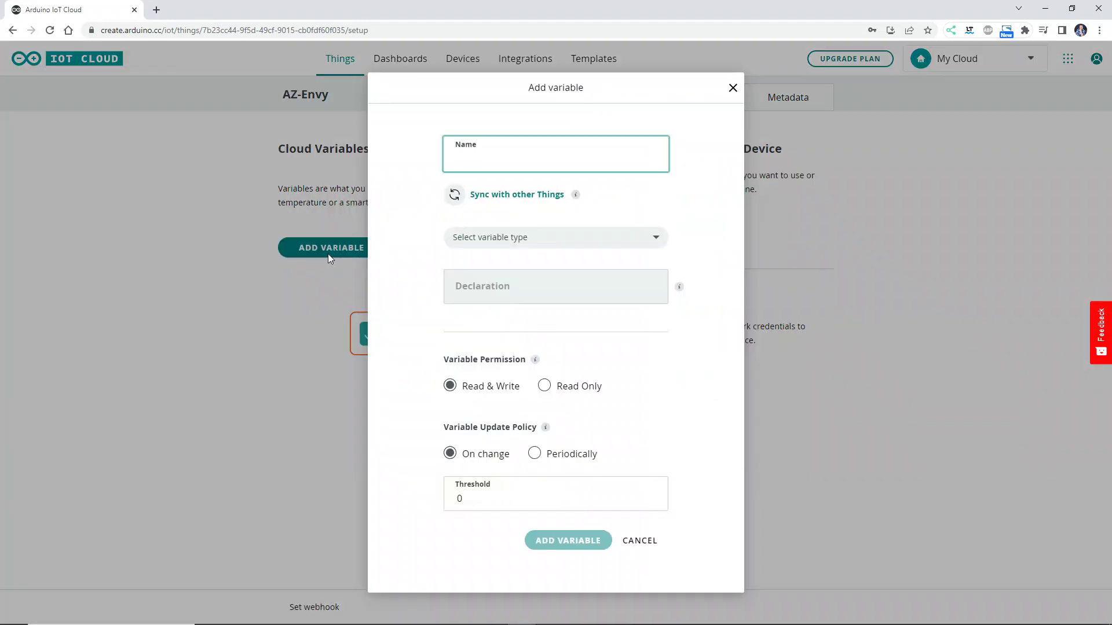
type("temp")
left_click(541, 238)
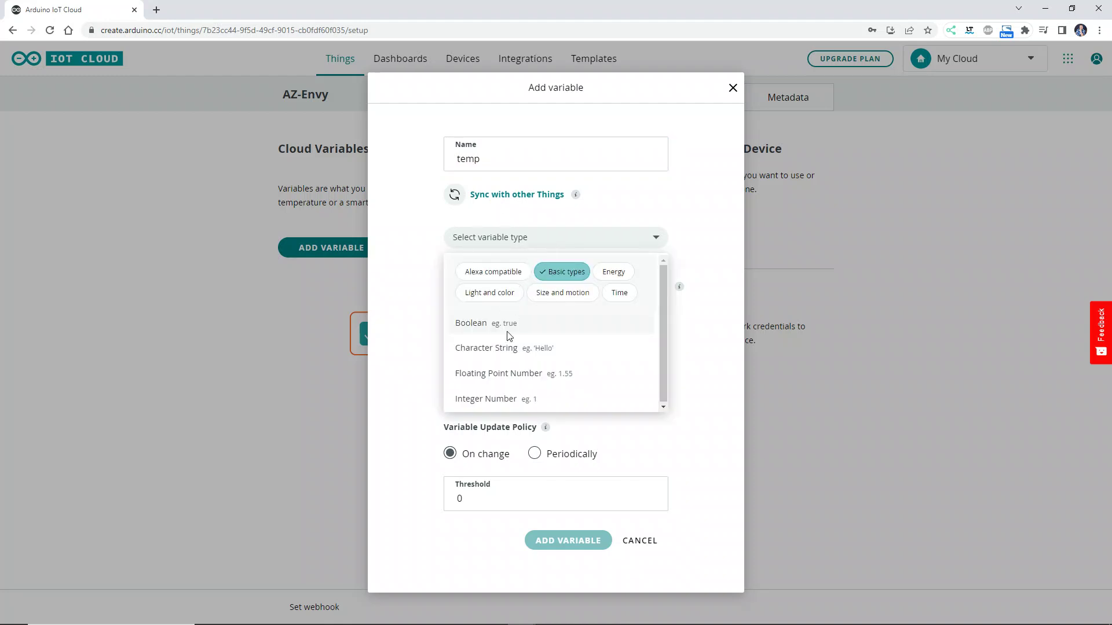
left_click(494, 375)
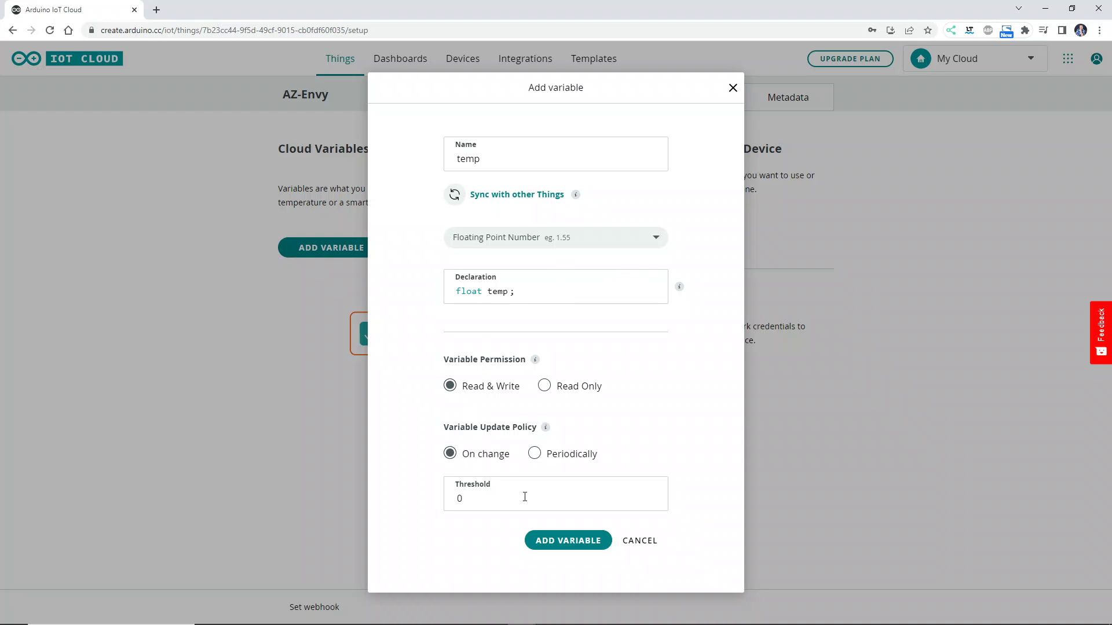
left_click(533, 453)
left_click(557, 543)
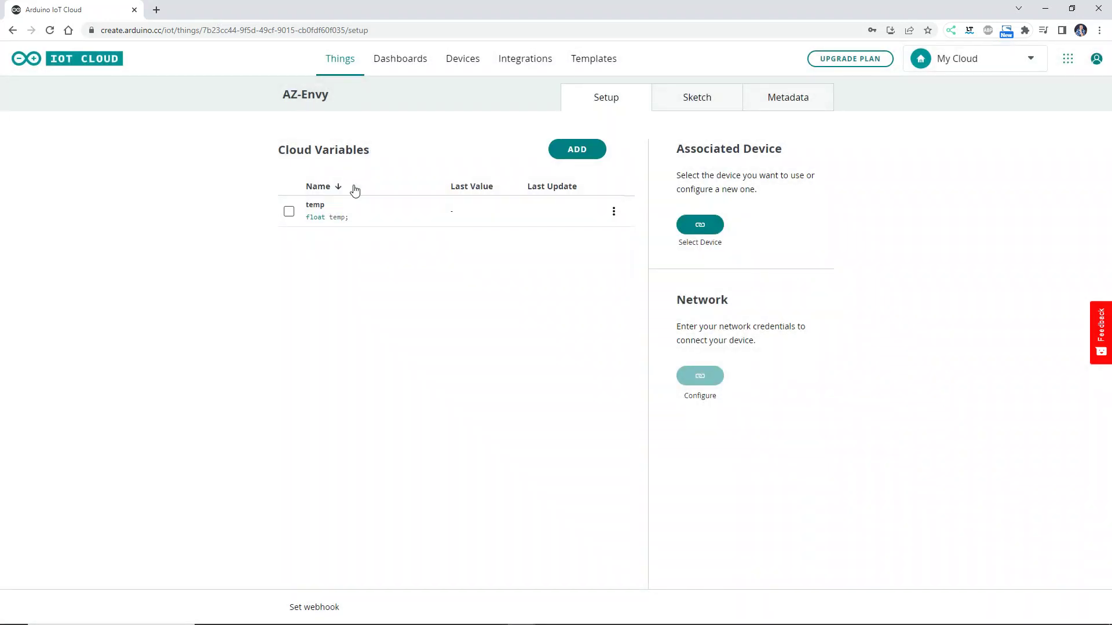
- Add a Floating Point cloud variable named humidity with Periodically update policy
left_click(579, 149)
type("humidity")
left_click(504, 242)
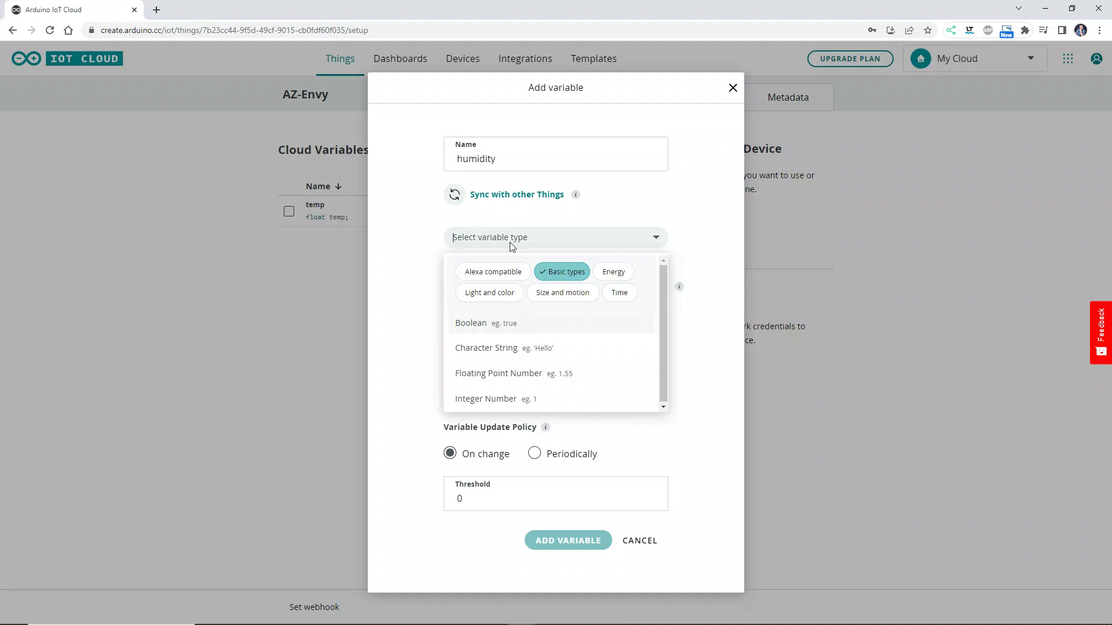
left_click(516, 380)
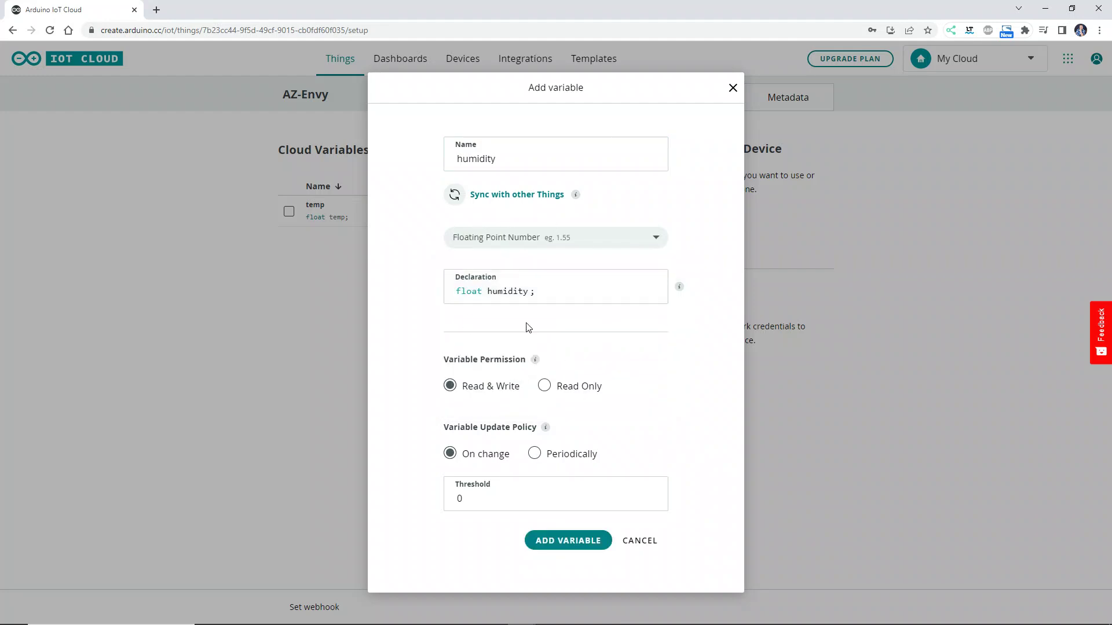
left_click(540, 456)
left_click(565, 536)
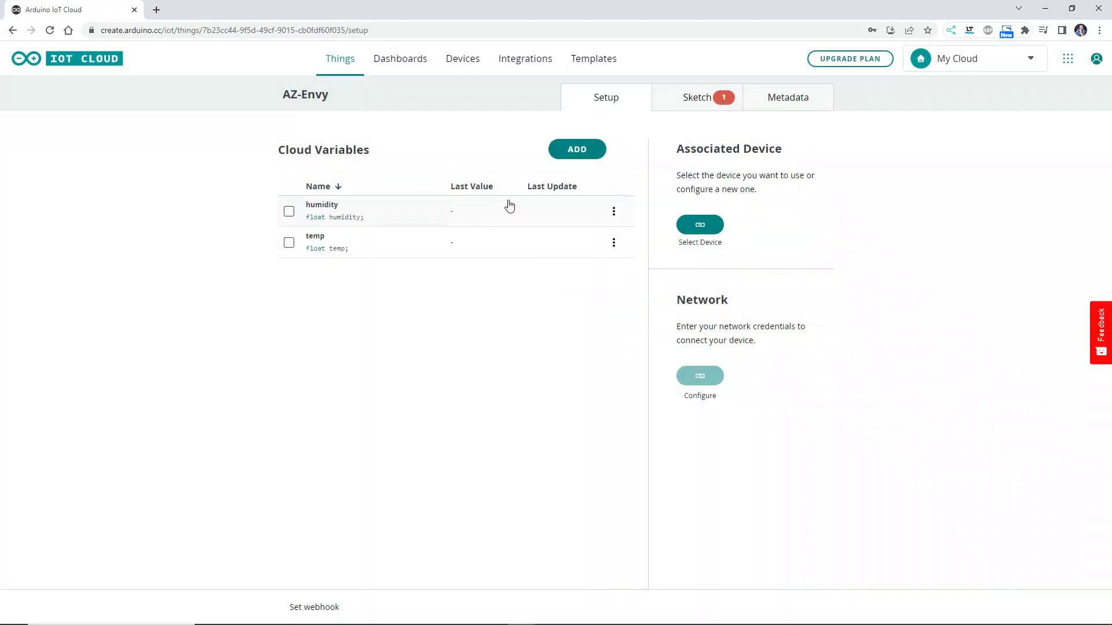
- Add an Integer cloud variable named airquality with Periodically update policy
left_click(580, 153)
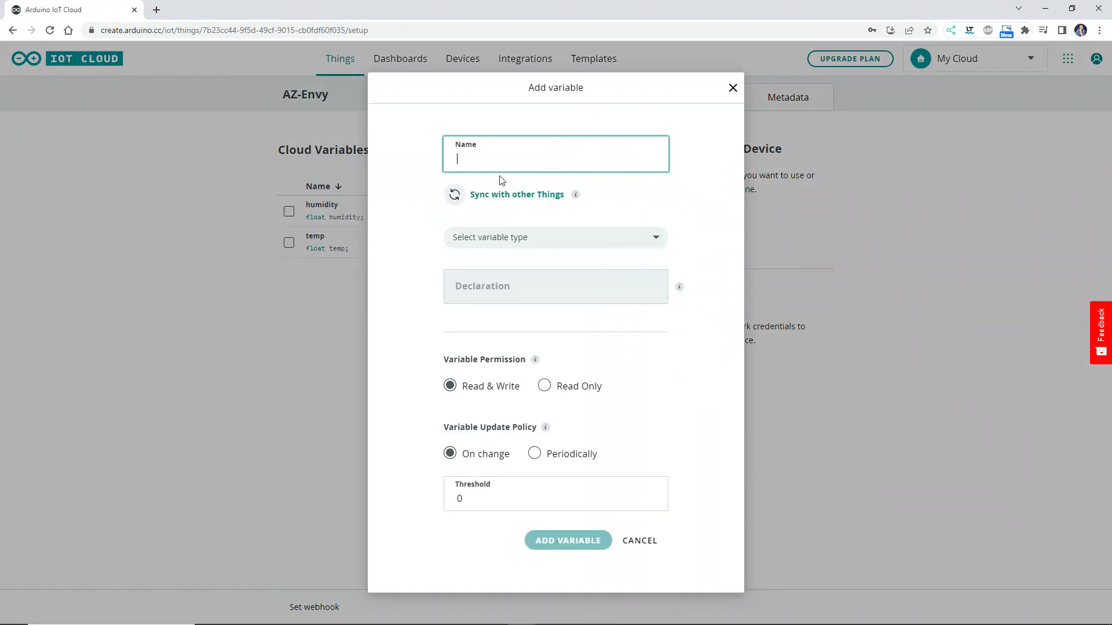
type("airquality")
left_click(494, 242)
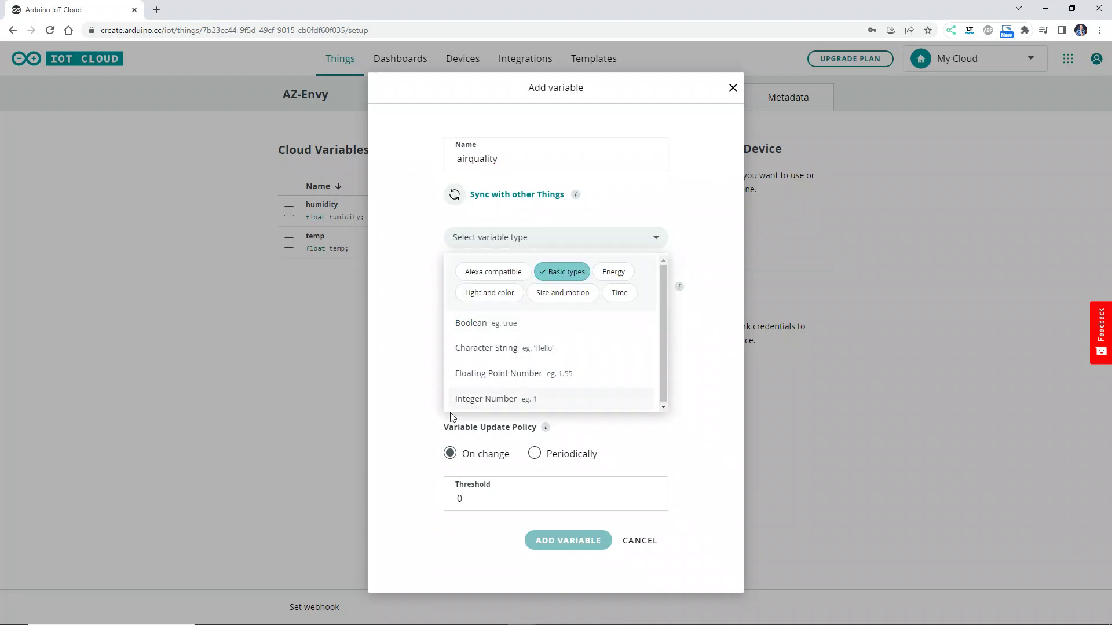
left_click(466, 401)
left_click(526, 461)
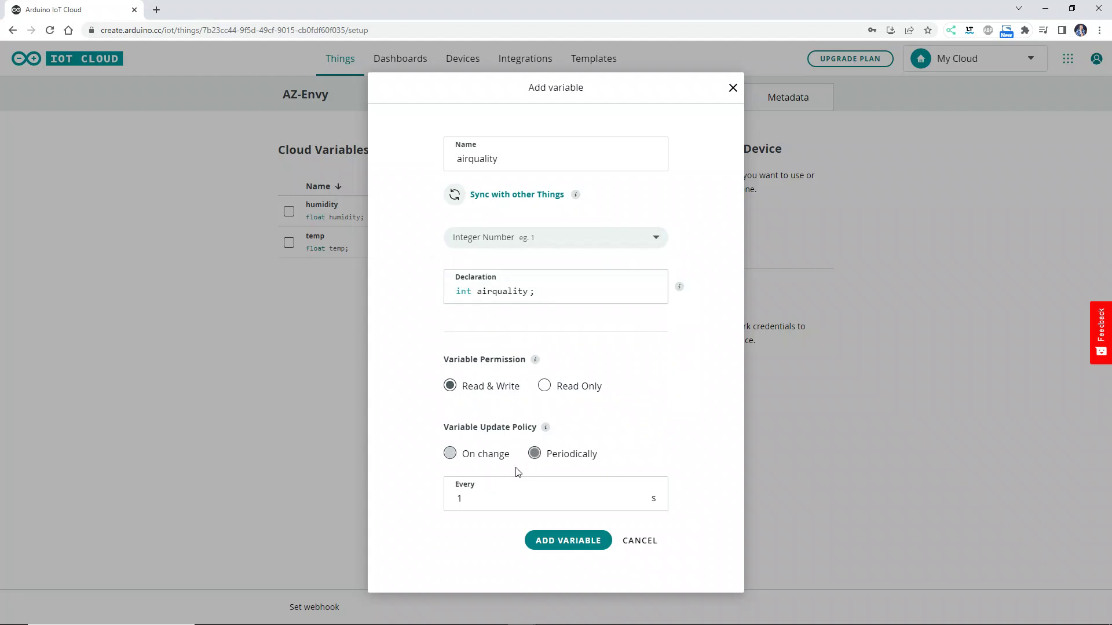
left_click(537, 540)
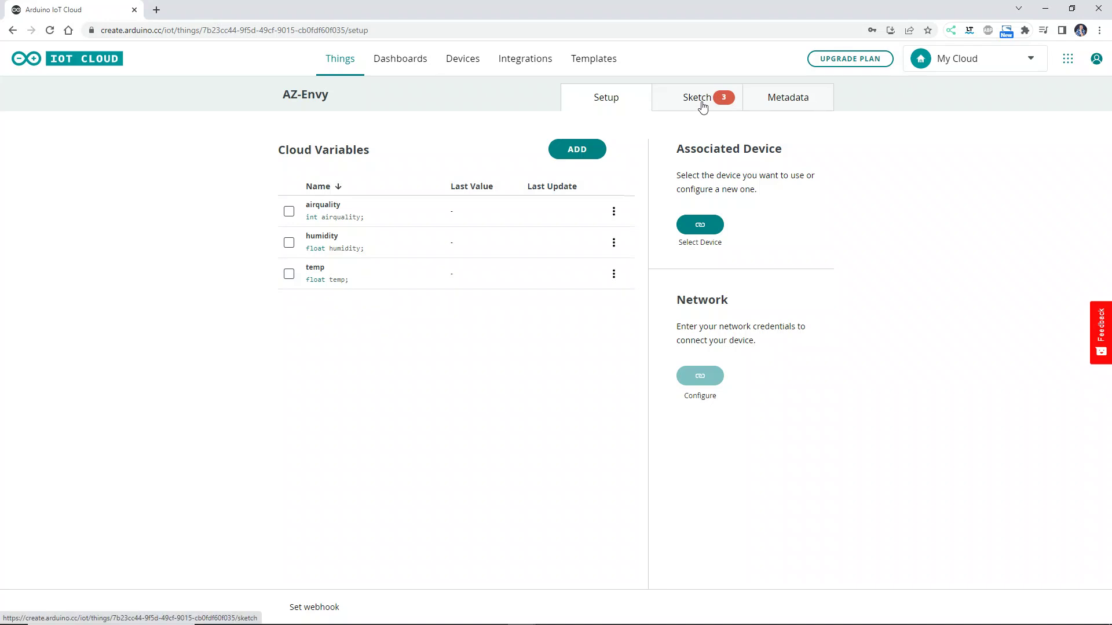
- Link the AZ-Envy device and enter Wi-Fi name HOTSPOT and its password
left_click(700, 225)
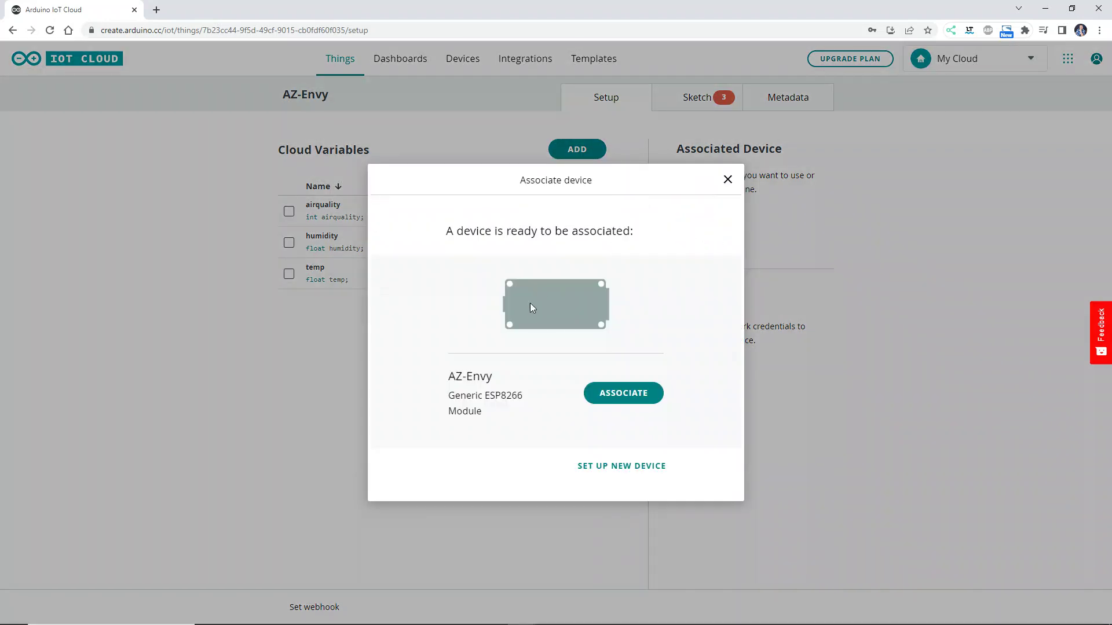
left_click(616, 399)
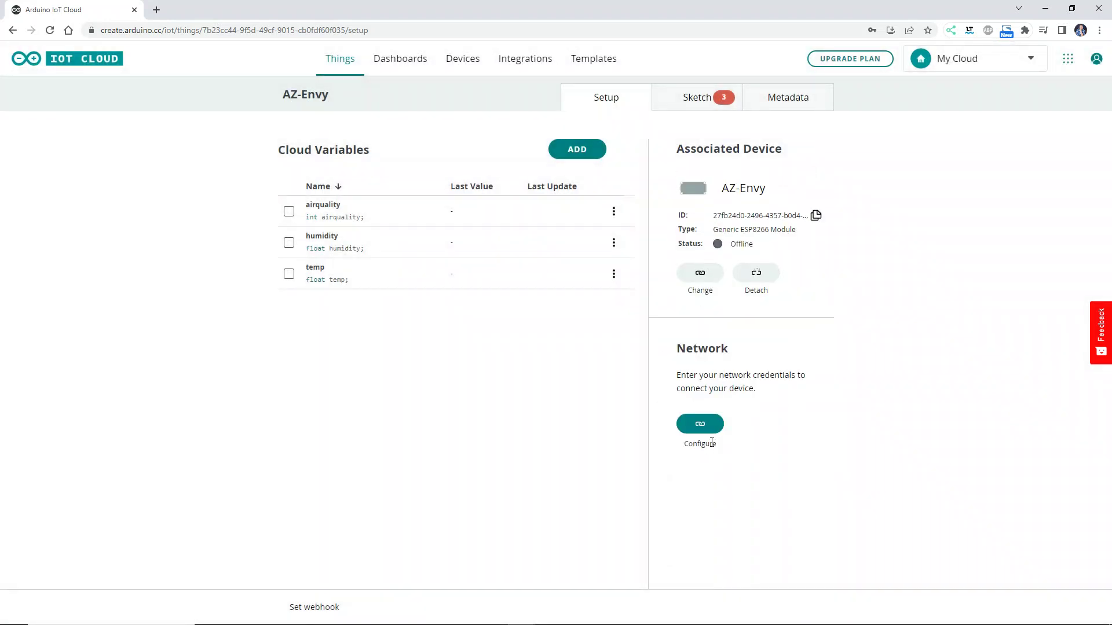
left_click(698, 427)
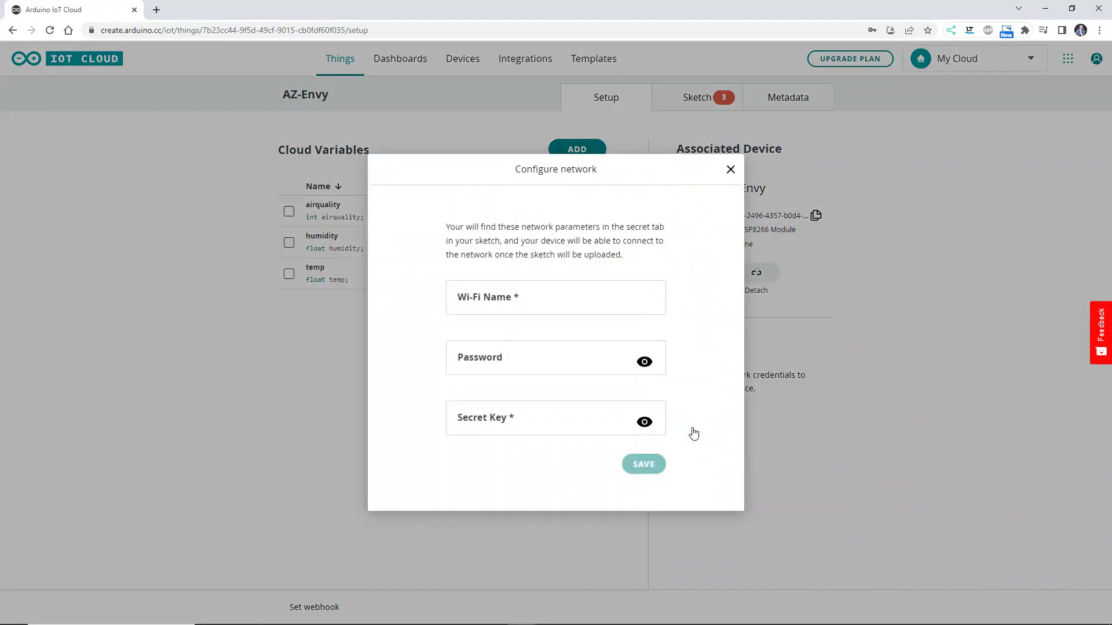
left_click(532, 298)
type("HOTSPOT")
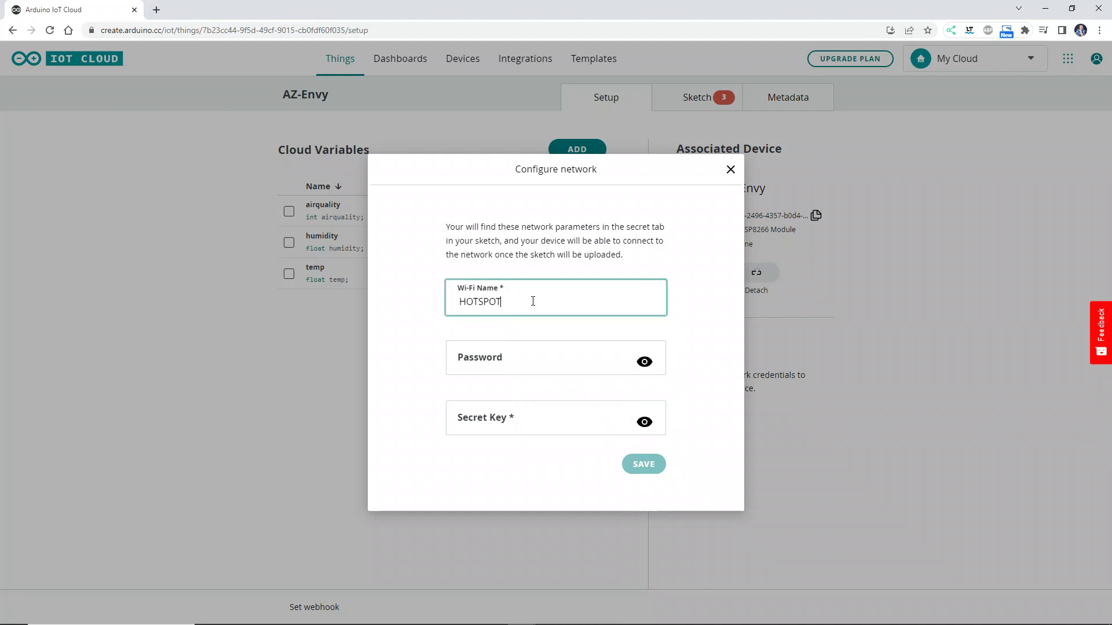
left_click(528, 358)
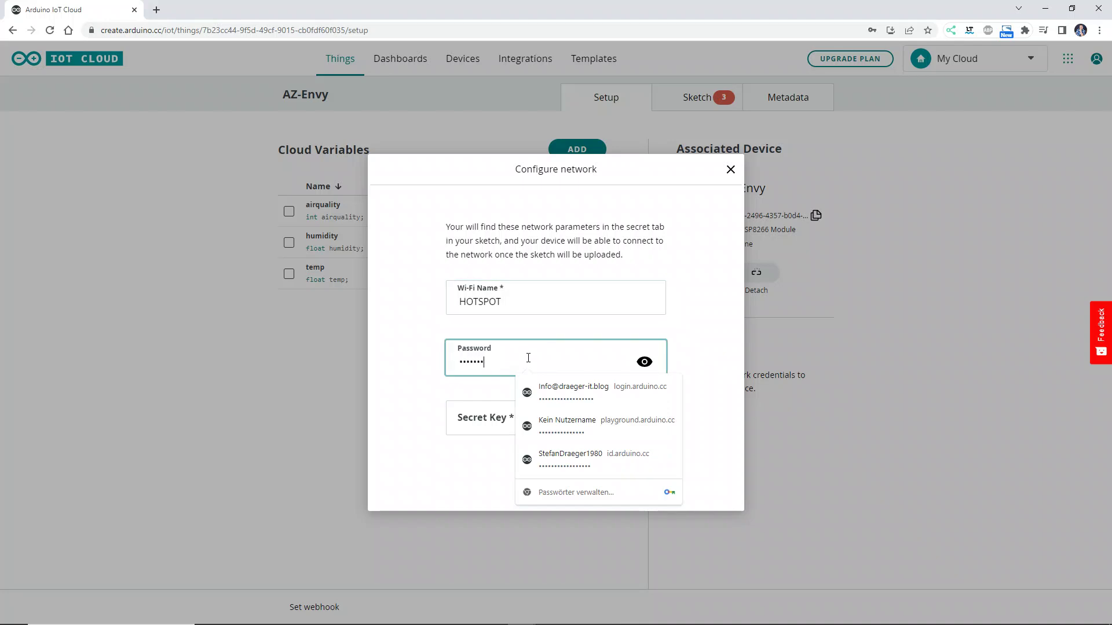
left_click(489, 412)
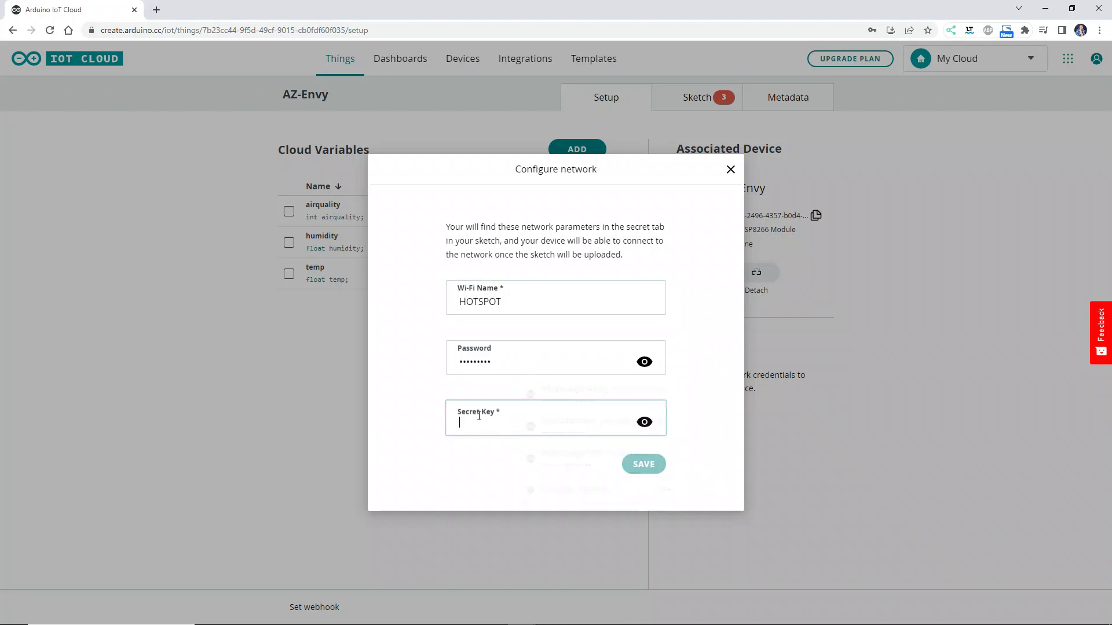
- Paste the device secret key from the notes and save the network settings
key("super")
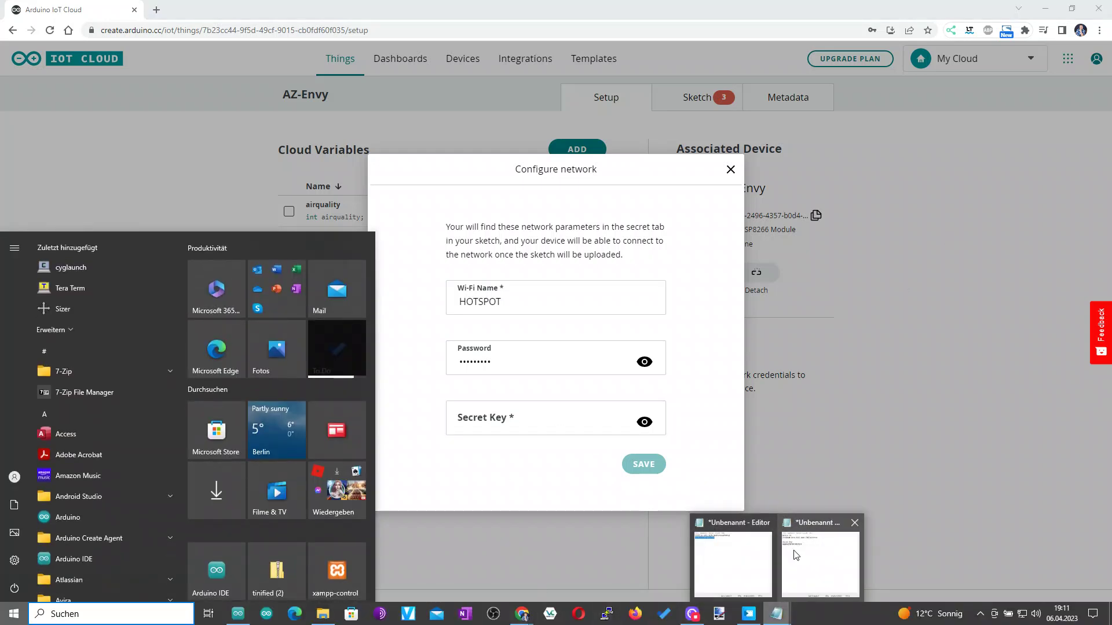
left_click(820, 559)
left_click_drag(711, 282, 614, 280)
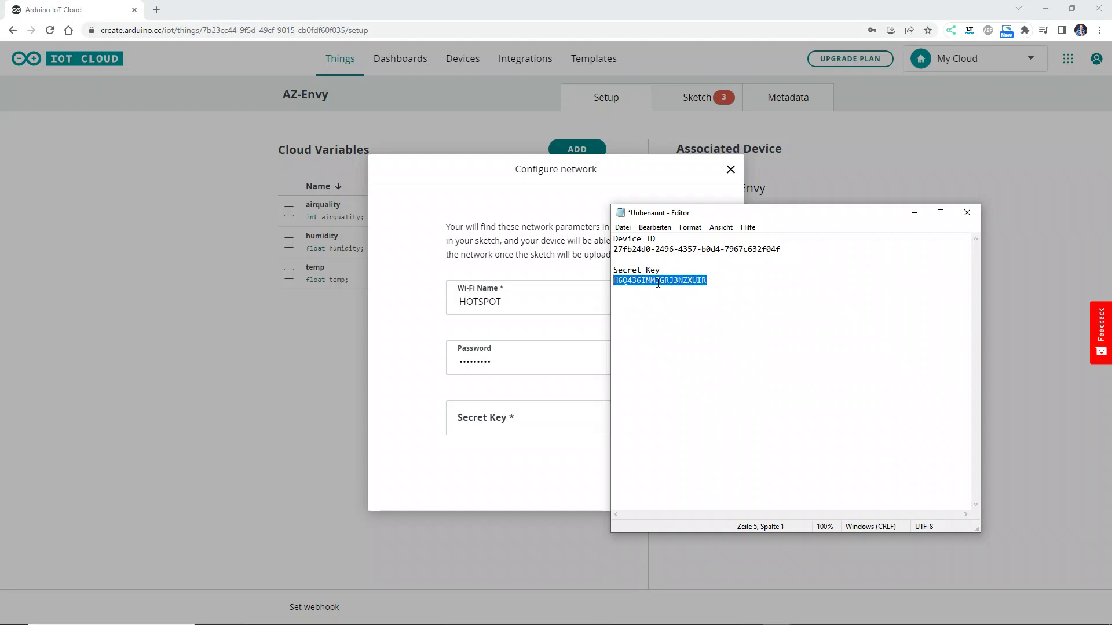
left_click(519, 413)
key("ctrl+v")
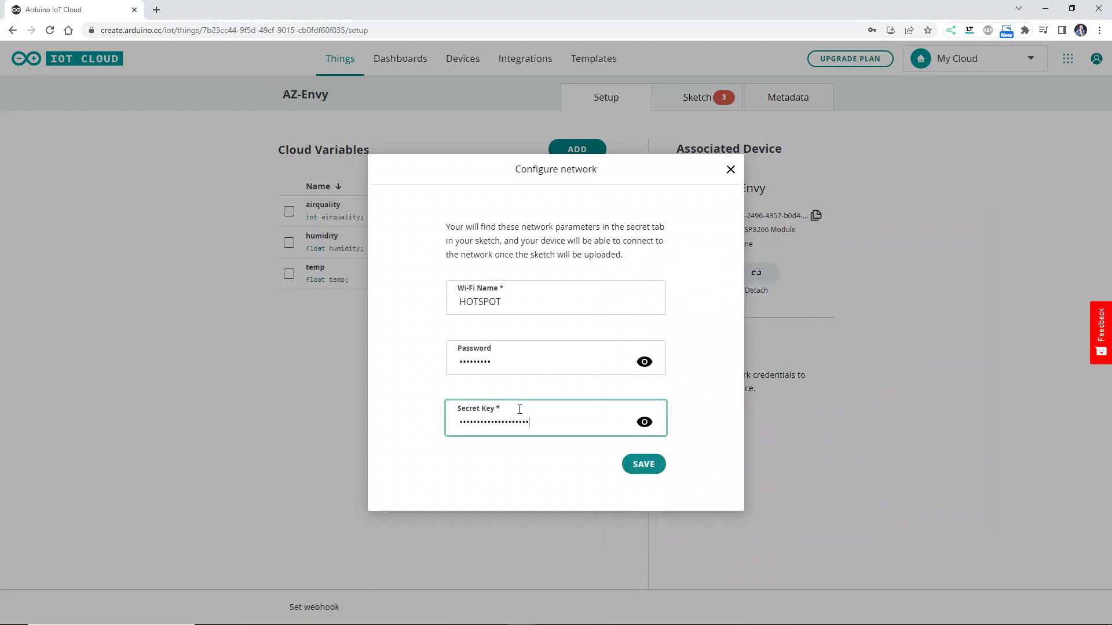
left_click(644, 466)
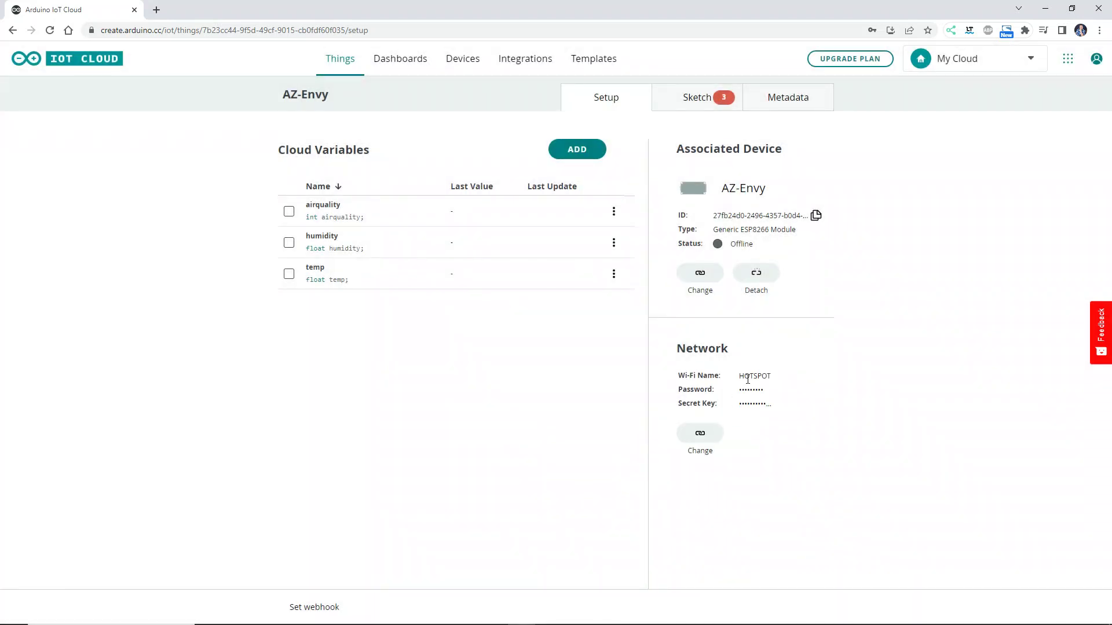
- Review the sketch's onTempChange, onHumidityChange and onAirqualityChange handlers, then open it in the full editor
left_click(695, 103)
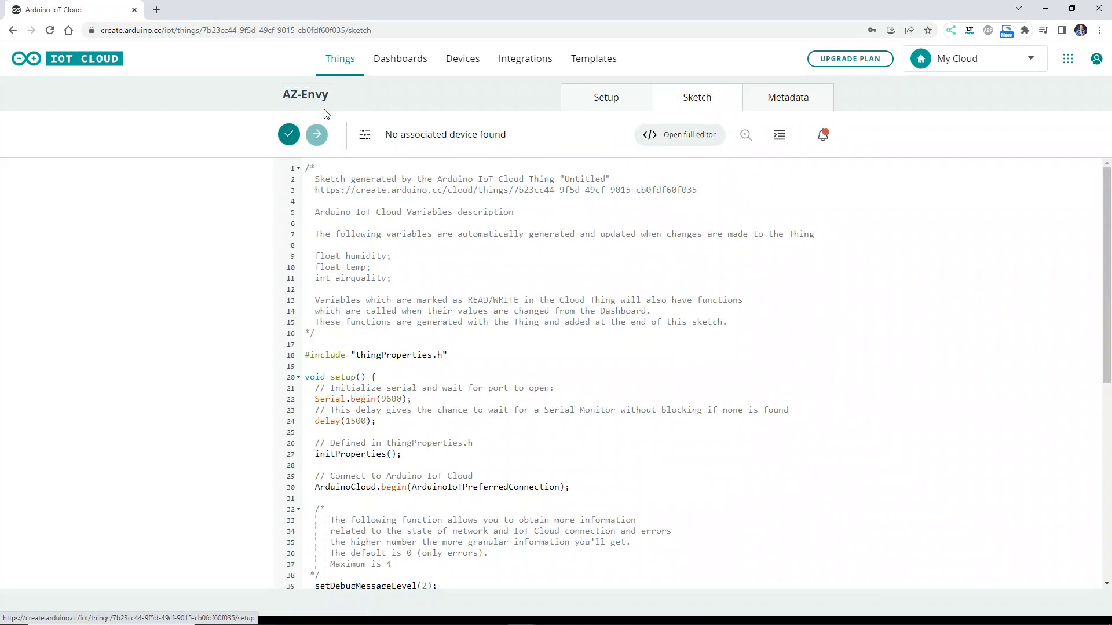
scroll(446, 466, "down", 7)
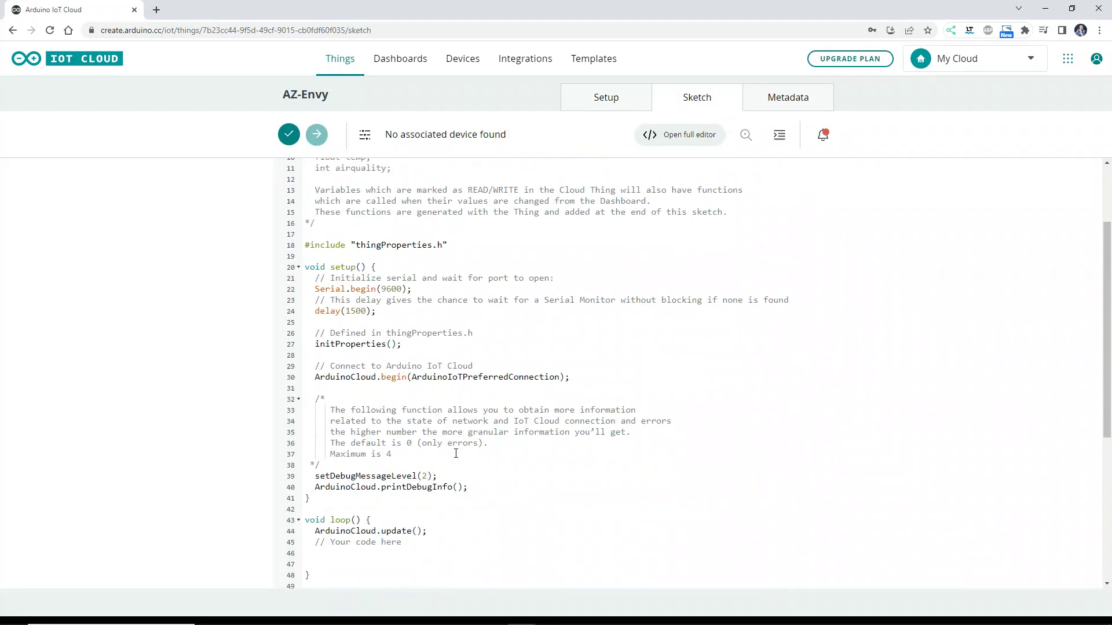
left_click(354, 371)
left_click(356, 447)
left_click(348, 535)
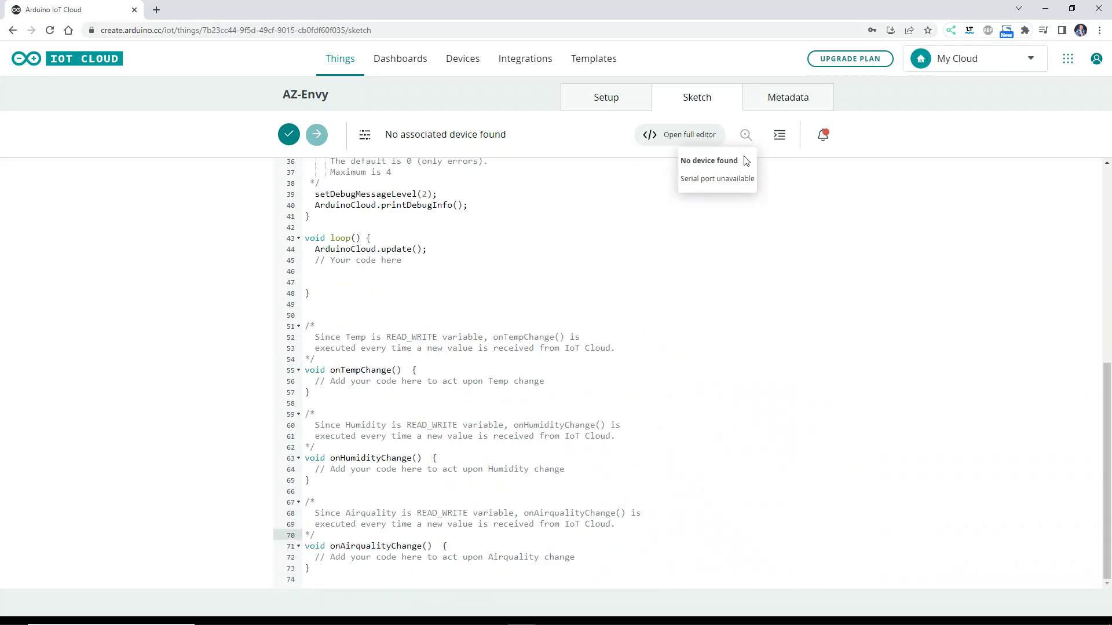
left_click(702, 143)
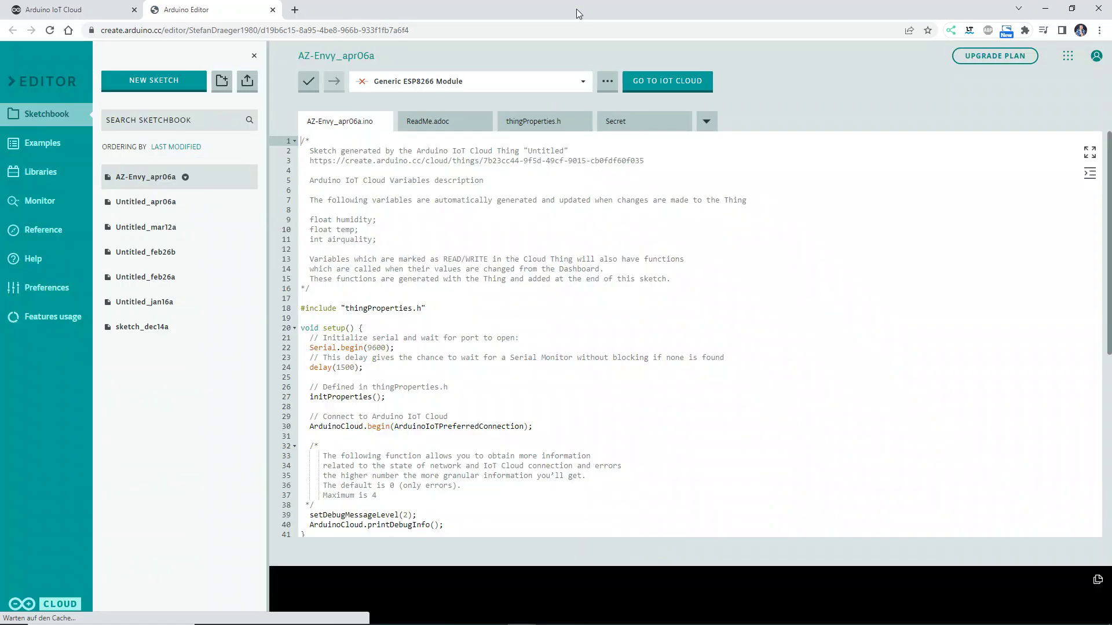
- In thingProperties.h, check the device login name against the device ID saved in the notes
scroll(377, 375, "down", 3)
scroll(376, 375, "down", 3)
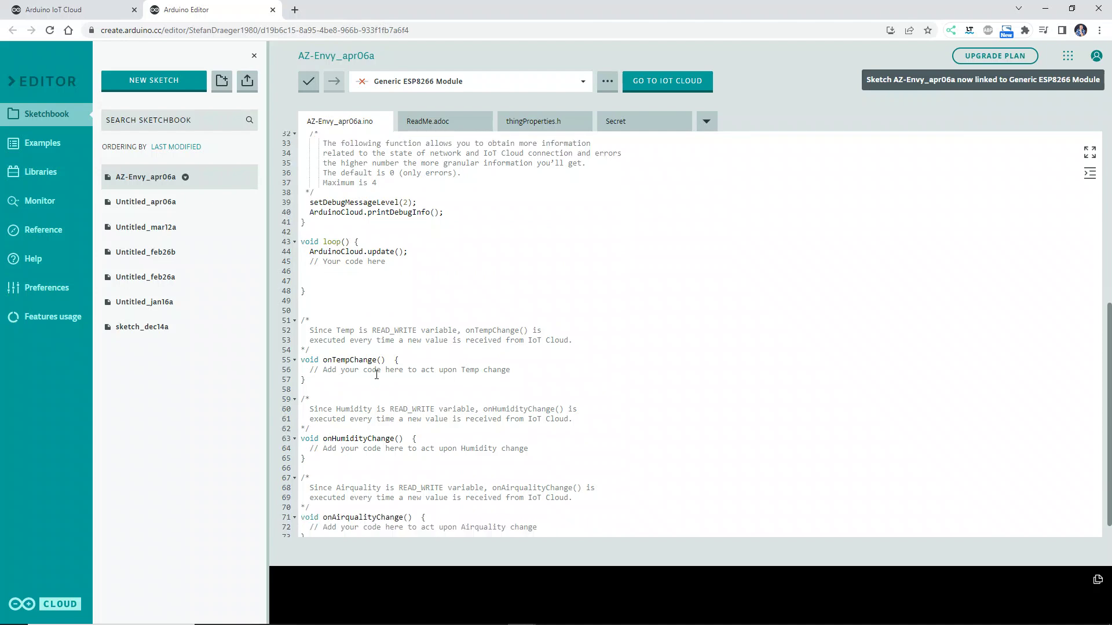
scroll(418, 364, "up", 5)
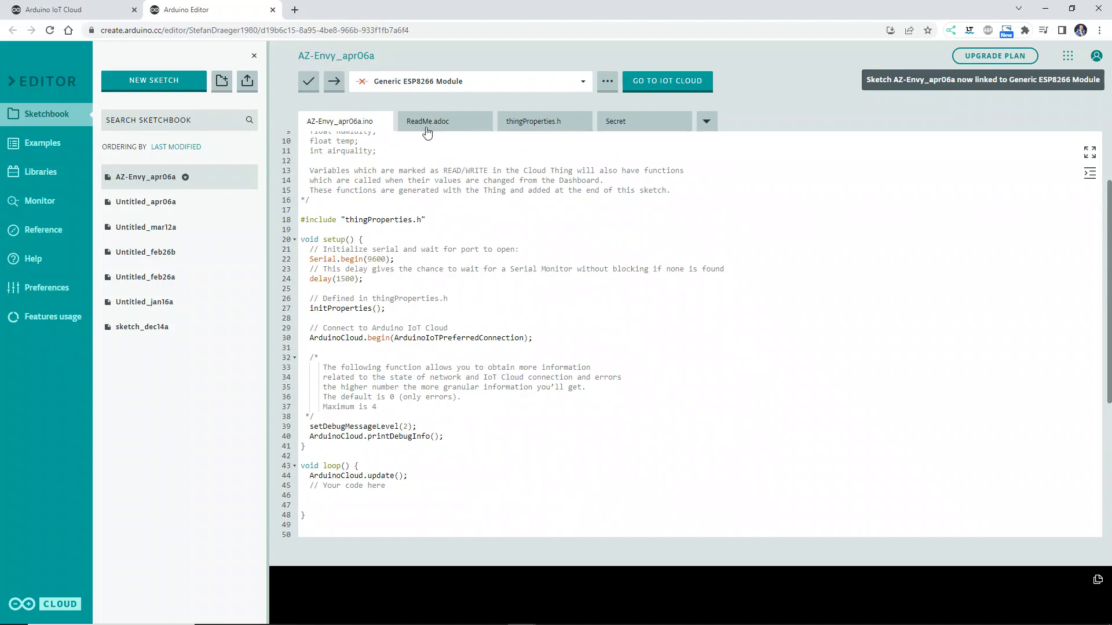
left_click(550, 123)
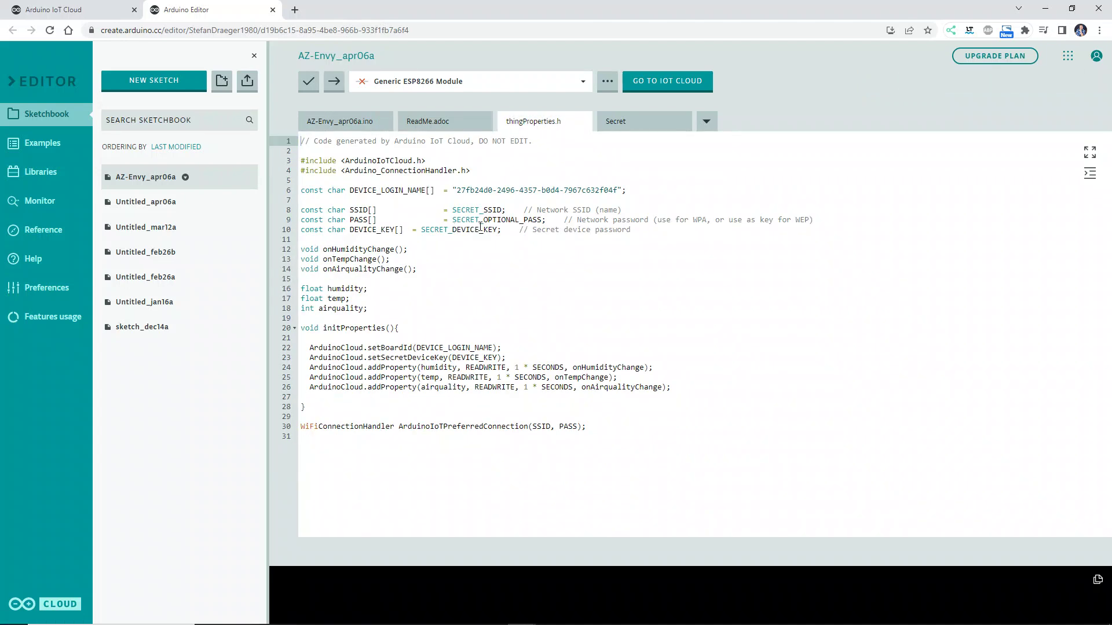
left_click_drag(349, 190, 627, 190)
mouse_move(762, 615)
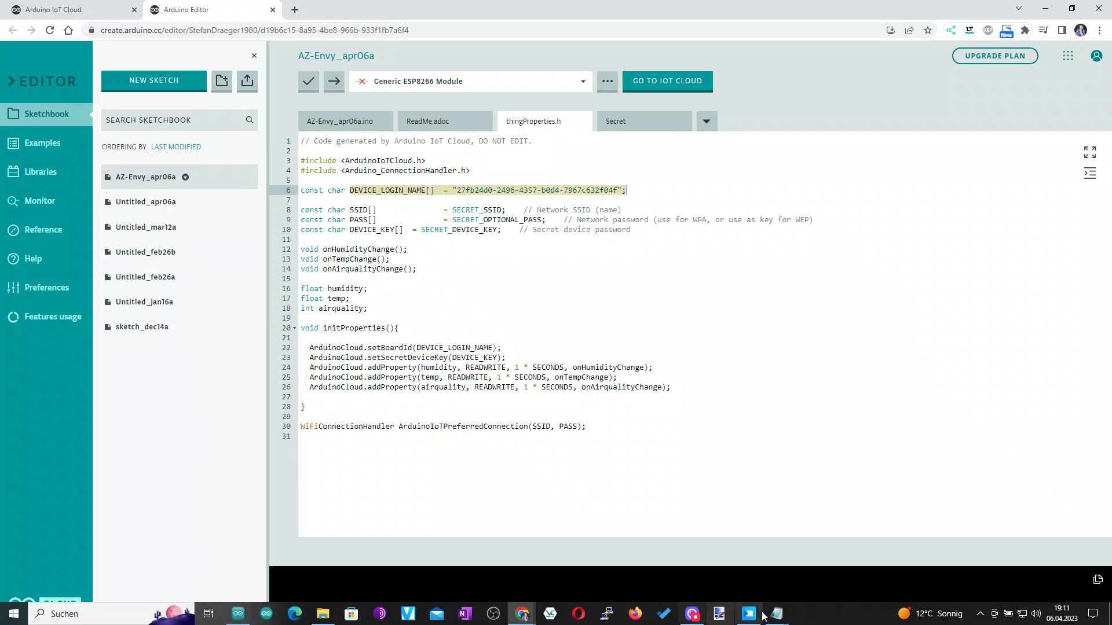
left_click(733, 579)
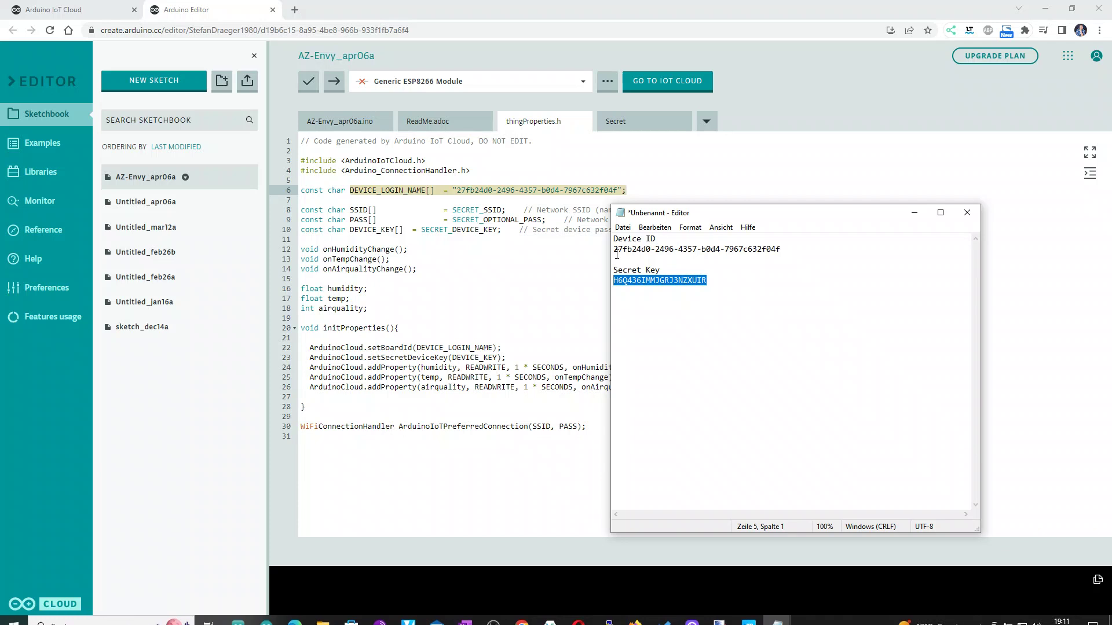
left_click(505, 230)
- Check the Secret tab's stored HOTSPOT network name, Wi-Fi password and device secret key
left_click(631, 121)
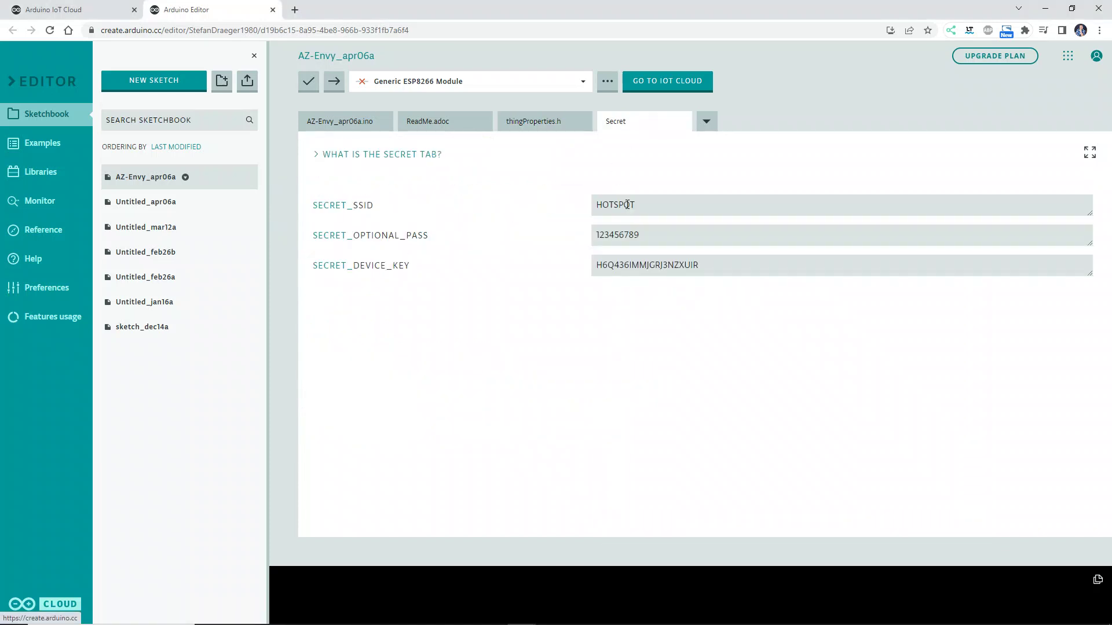
double_click(627, 205)
double_click(631, 235)
double_click(633, 266)
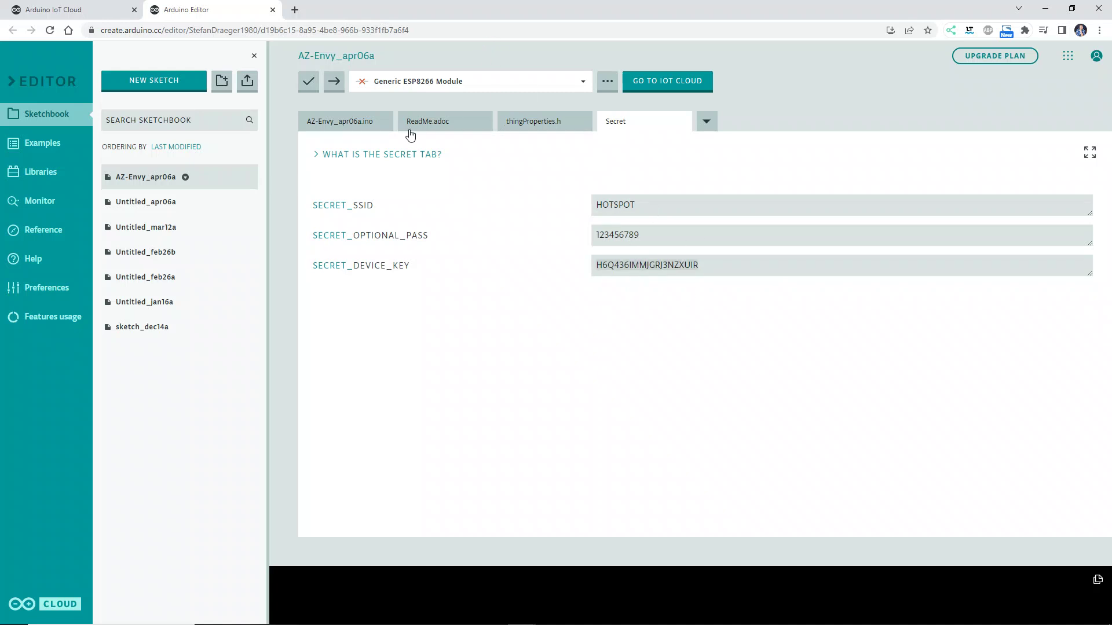
- Review thingProperties.h's three variable declarations, addProperty calls and one-second interval, then return to AZ-Envy_apr06a.ino
left_click(523, 123)
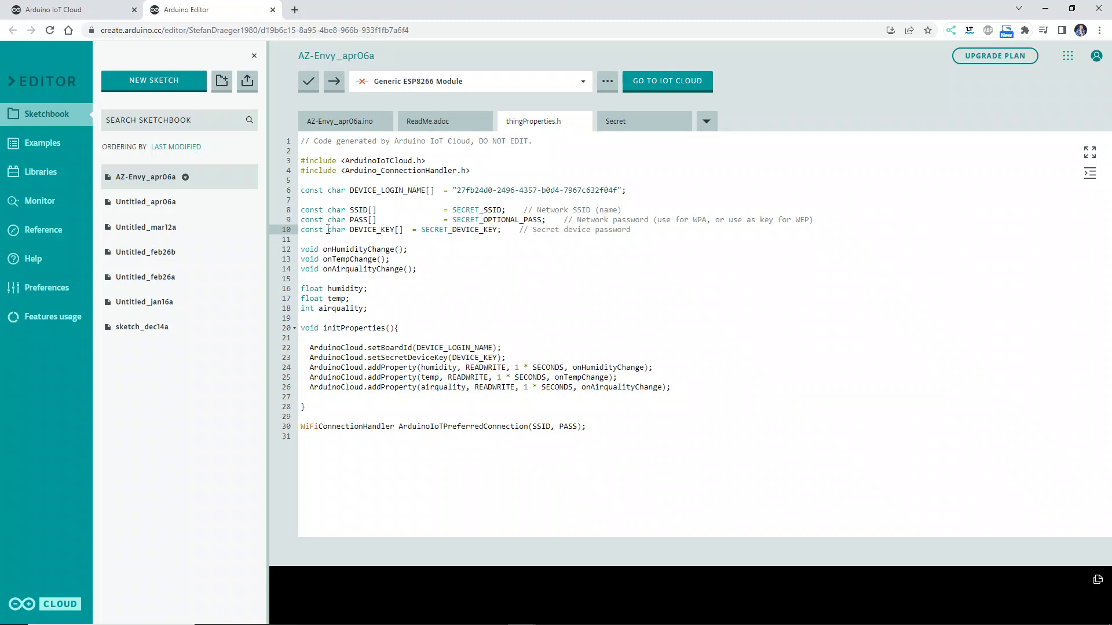
left_click_drag(385, 305, 301, 289)
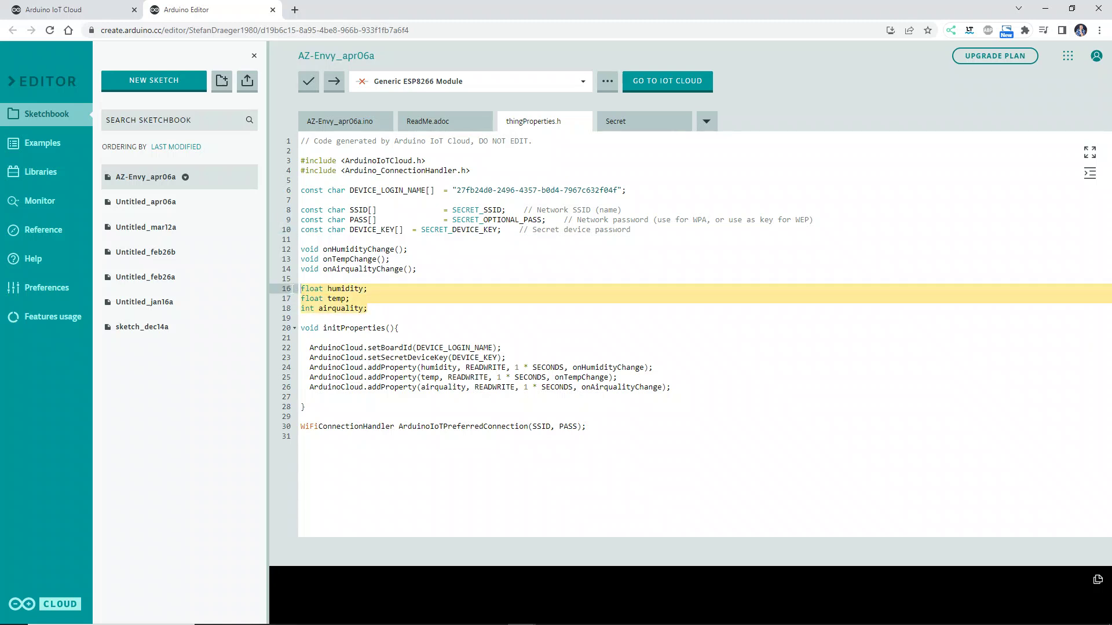
left_click_drag(310, 369, 722, 390)
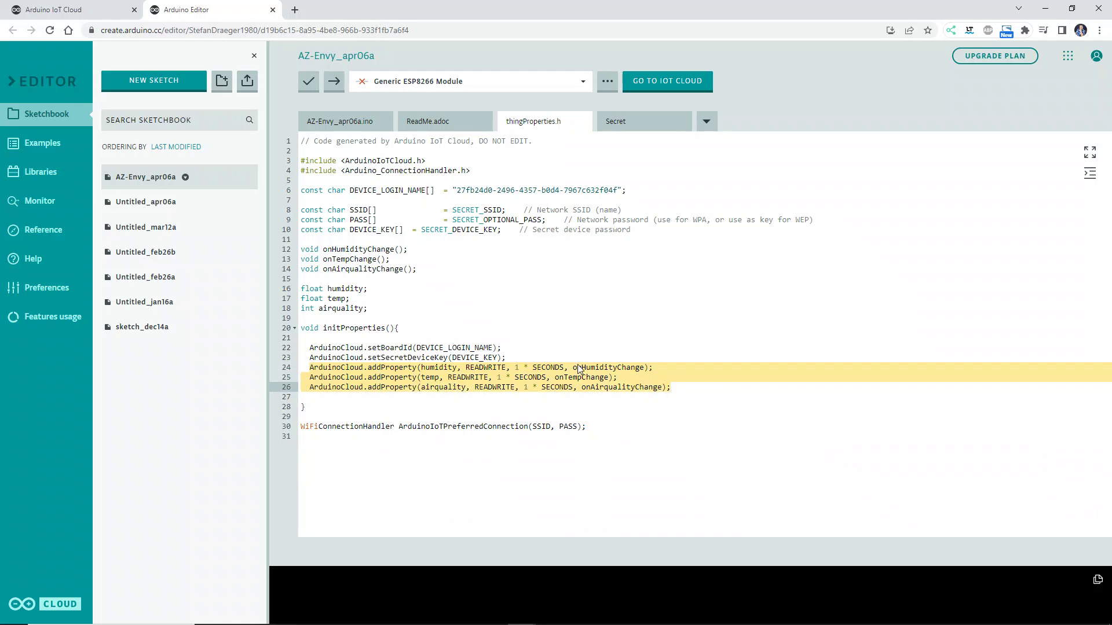
left_click_drag(515, 369, 564, 368)
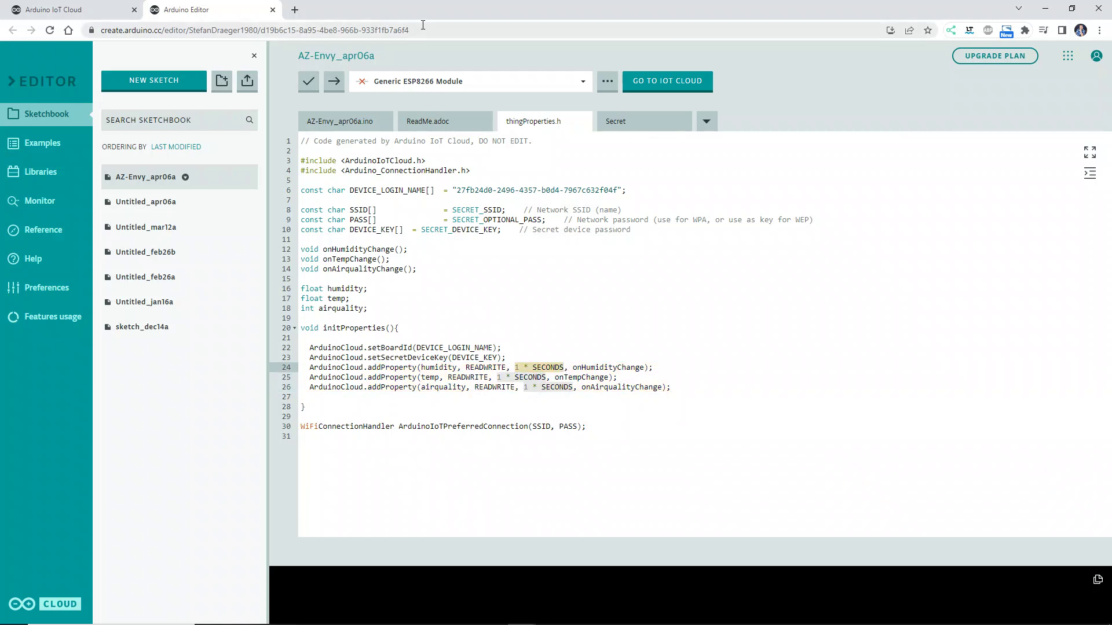
left_click(324, 121)
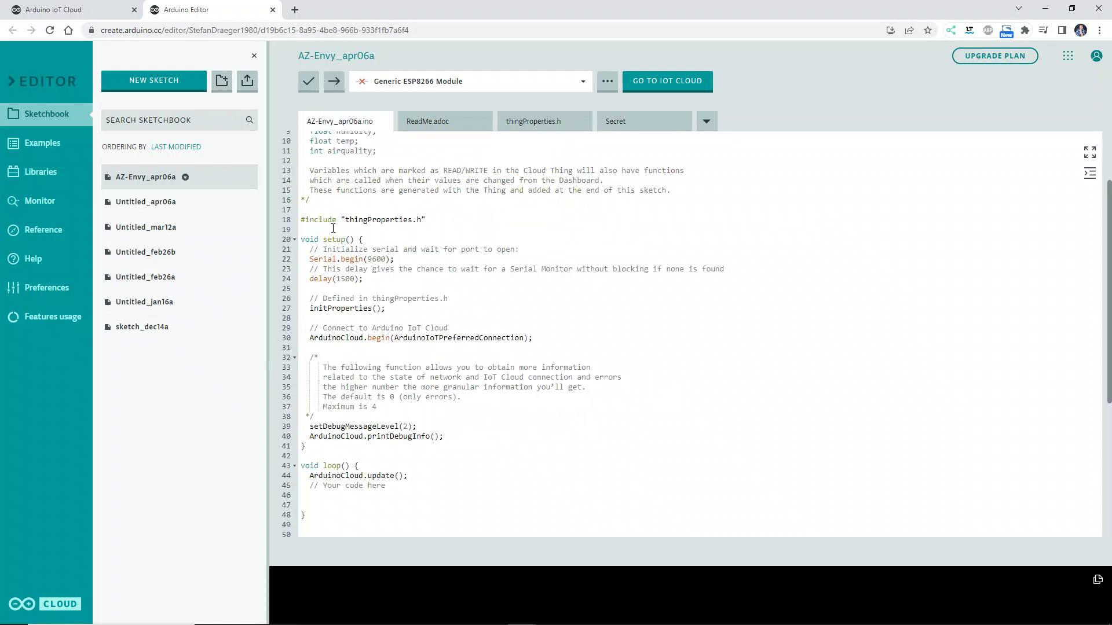
- Download the AZ-Envy_apr06a sketch as AZ-Envy_apr06a.zip and bring up its download options
left_click(437, 222)
left_click(706, 122)
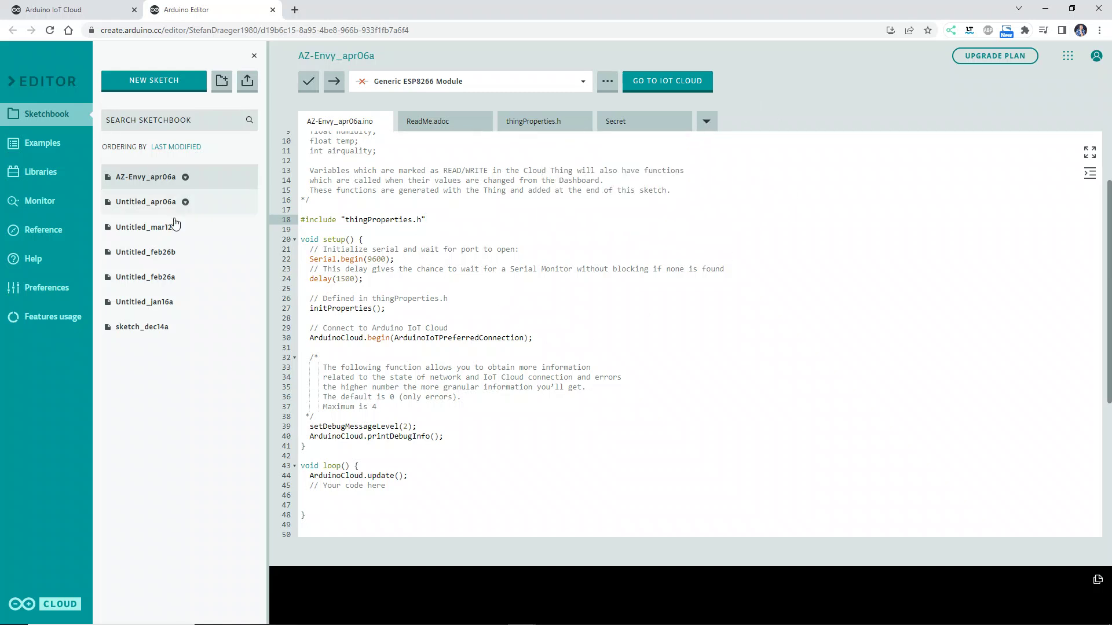
left_click(185, 180)
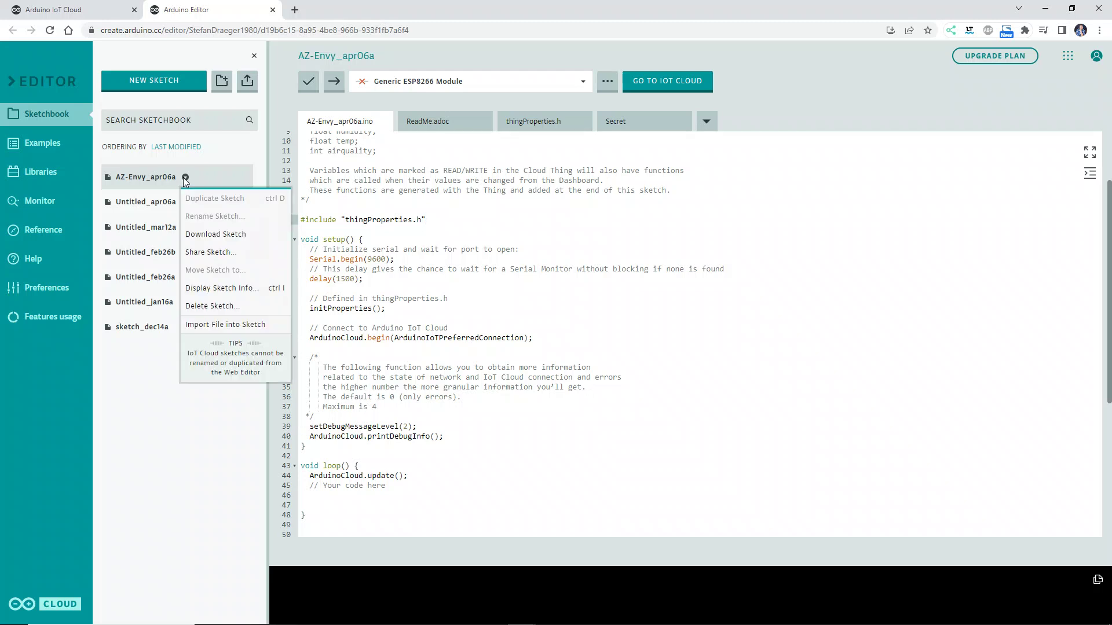
left_click(223, 241)
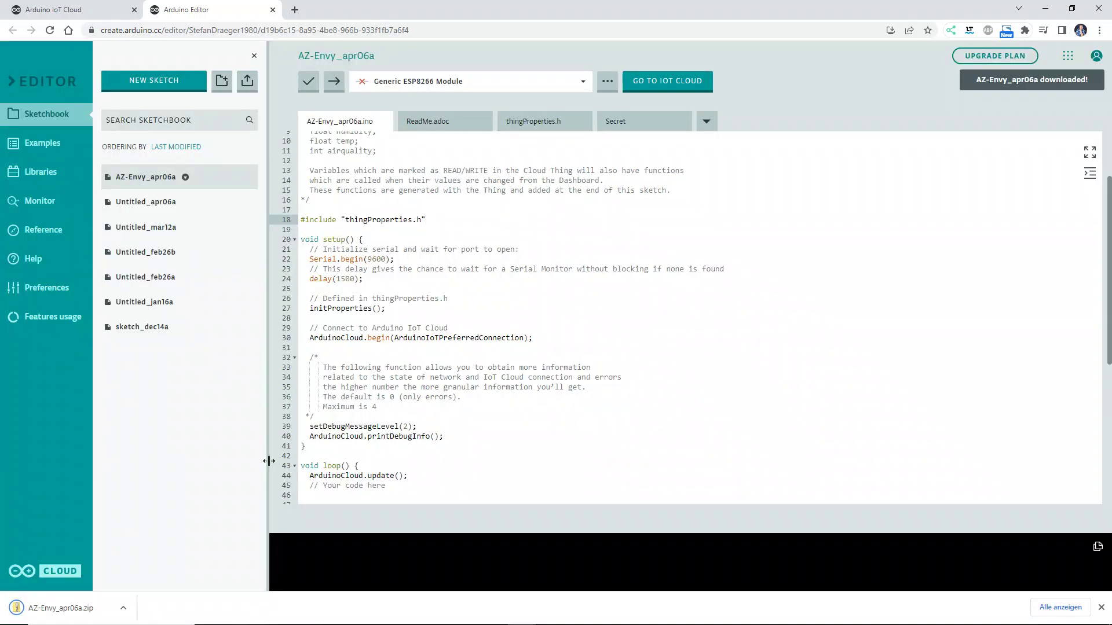
mouse_move(116, 588)
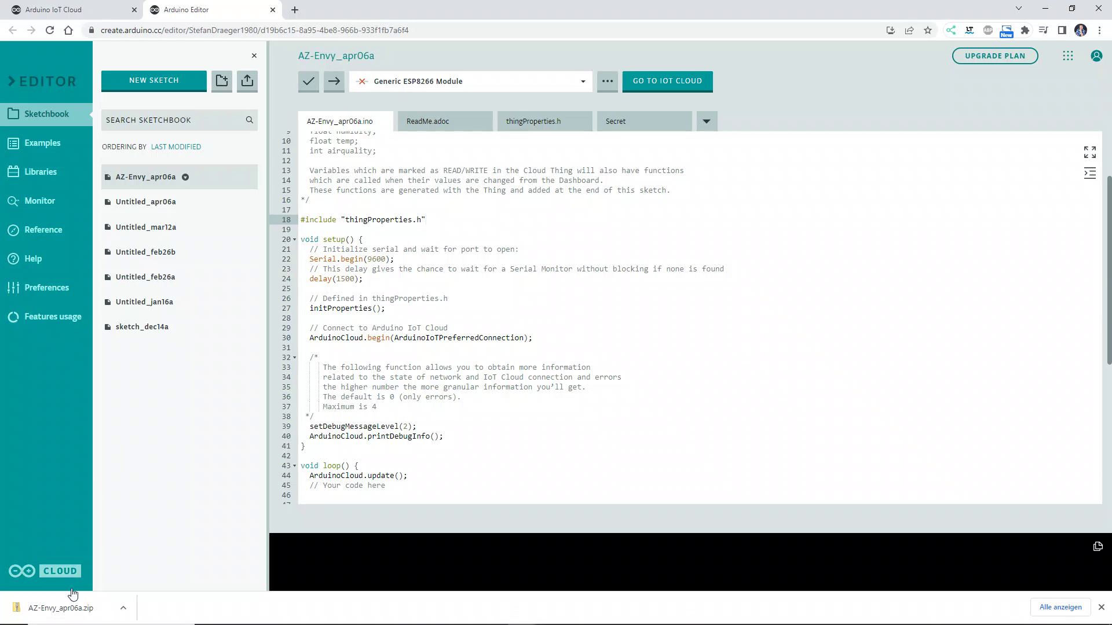
right_click(69, 608)
- Extract AZ-Envy_apr06a.zip with 7-Zip into an AZ-Envy_apr06a folder
left_click(119, 578)
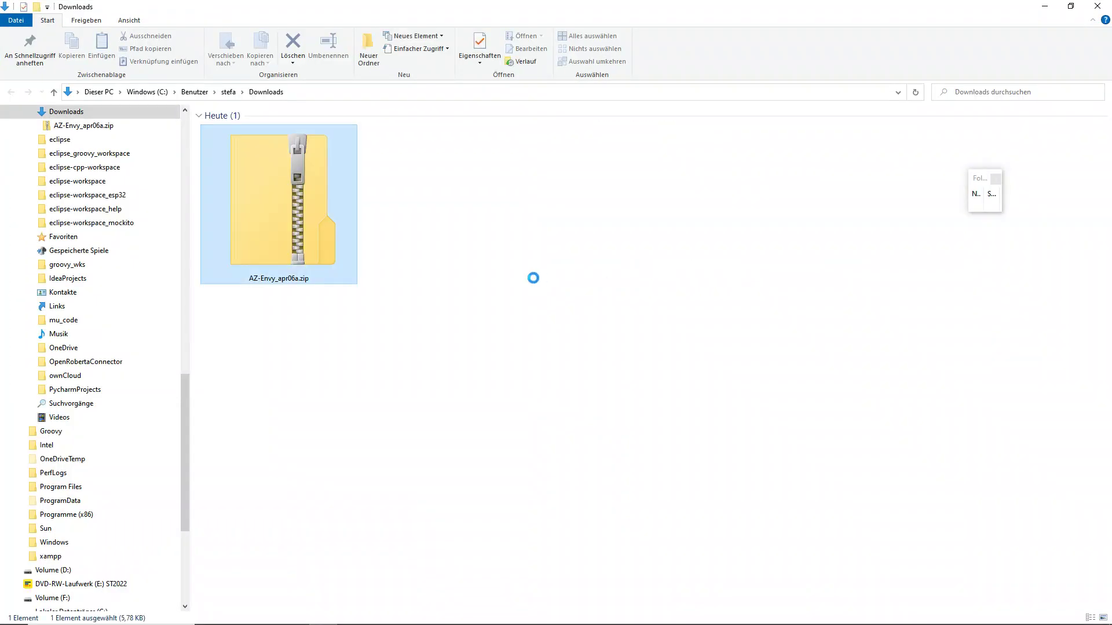
right_click(279, 214)
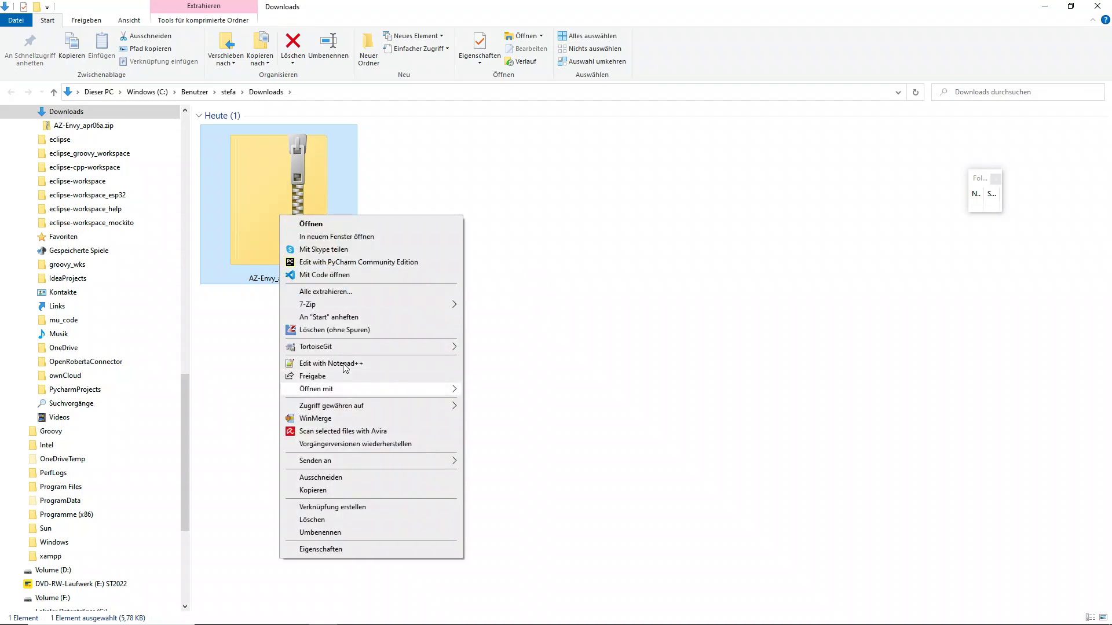
mouse_move(340, 305)
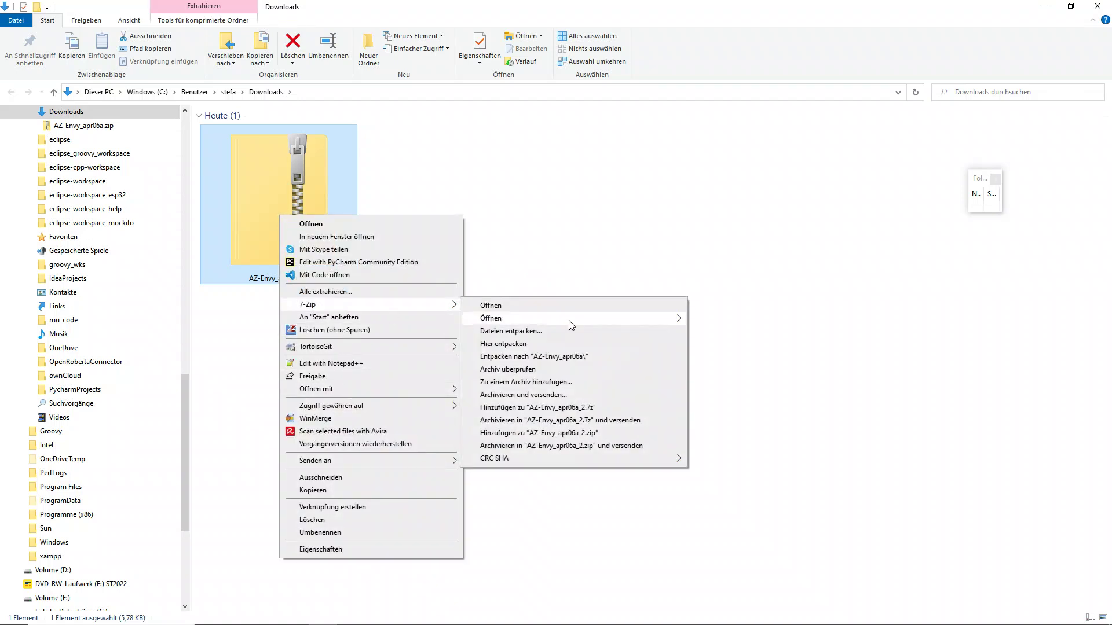
left_click(581, 357)
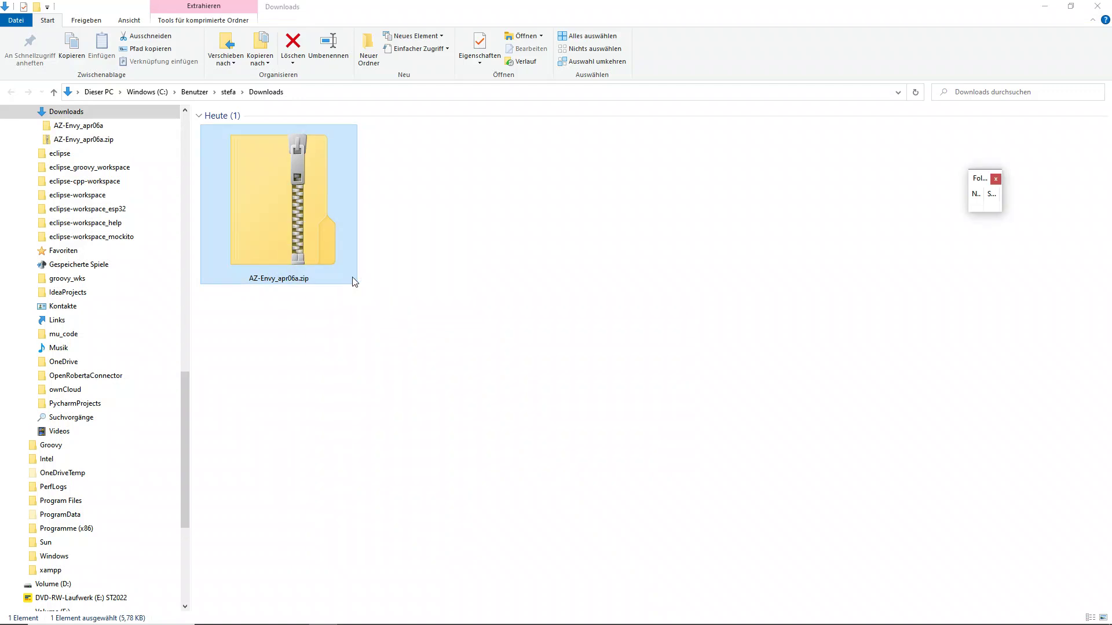
- Open the AZ-Envy_apr06a folder and launch AZ-Envy_apr06a.ino in the Arduino IDE
left_click(489, 224)
double_click(489, 222)
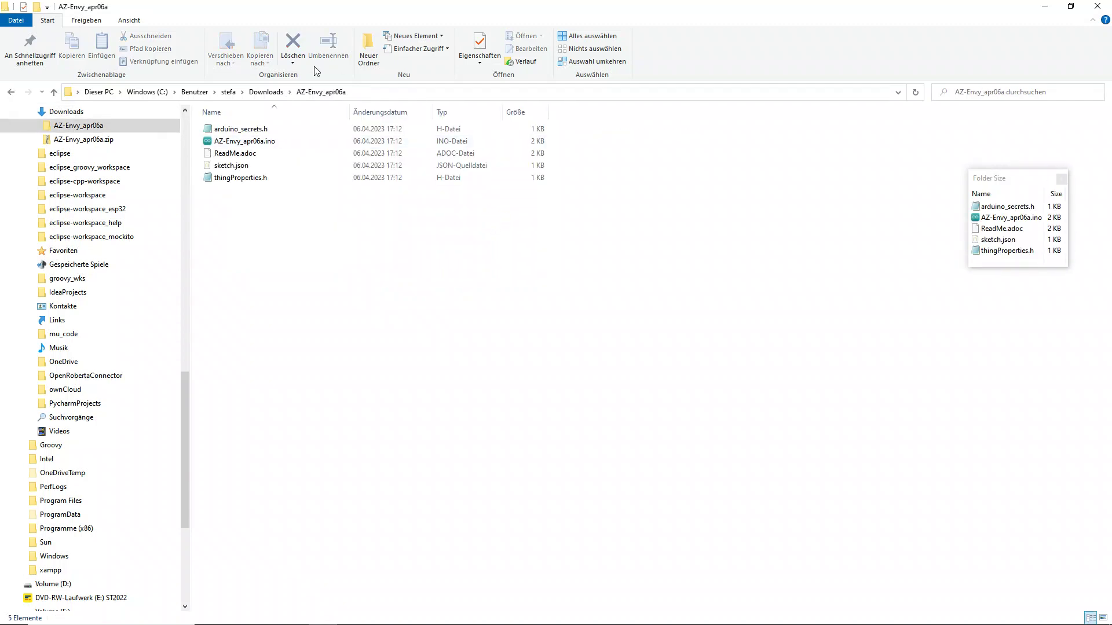
left_click(235, 145)
left_click(235, 145)
left_click(279, 234)
left_click(263, 145)
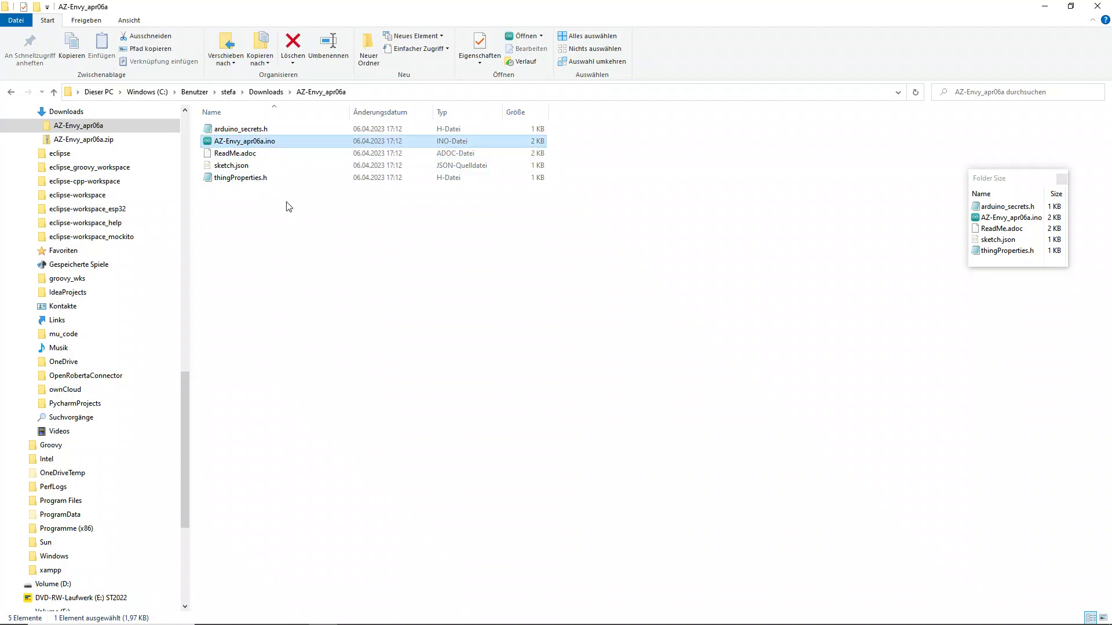
double_click(262, 143)
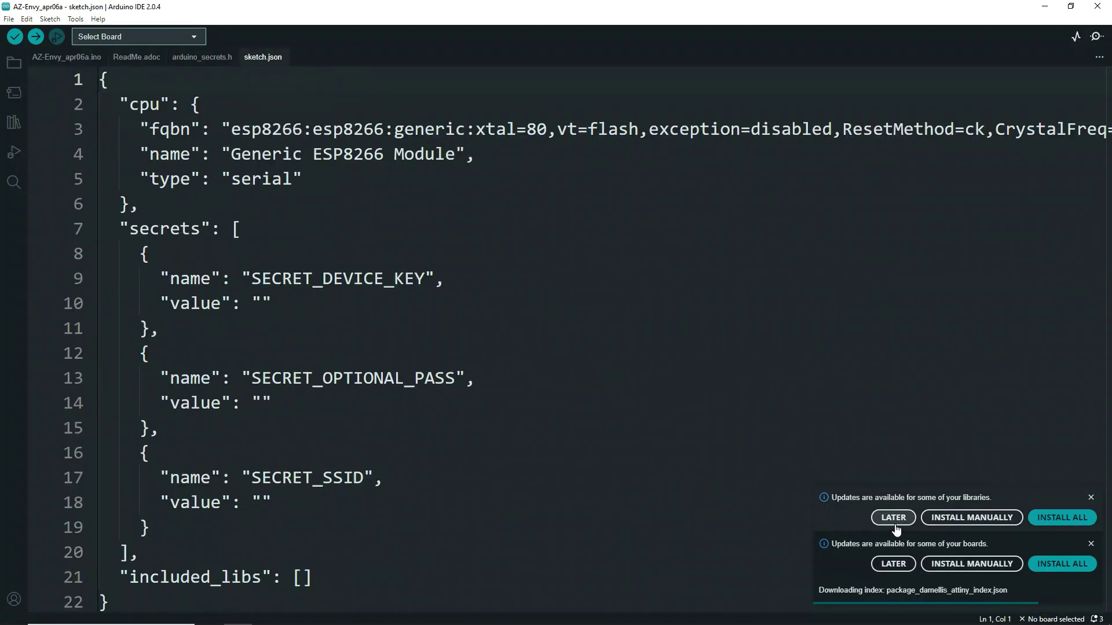
- Dismiss the library and board update notices and scroll through the sketch
left_click(893, 518)
left_click(893, 564)
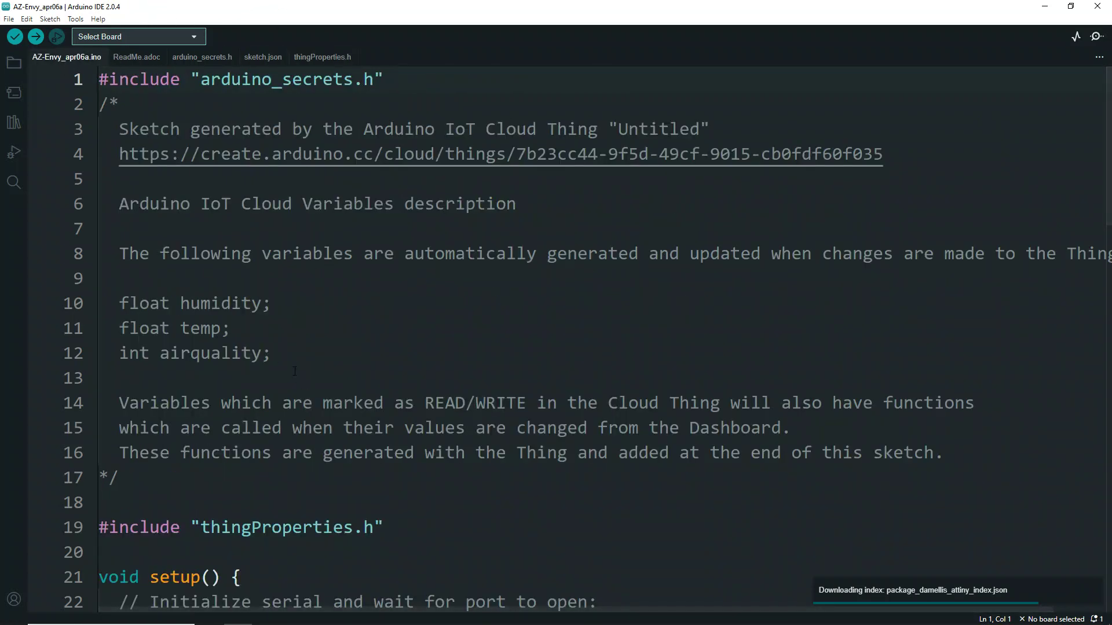
scroll(579, 336, "down", 5)
scroll(293, 365, "down", 2)
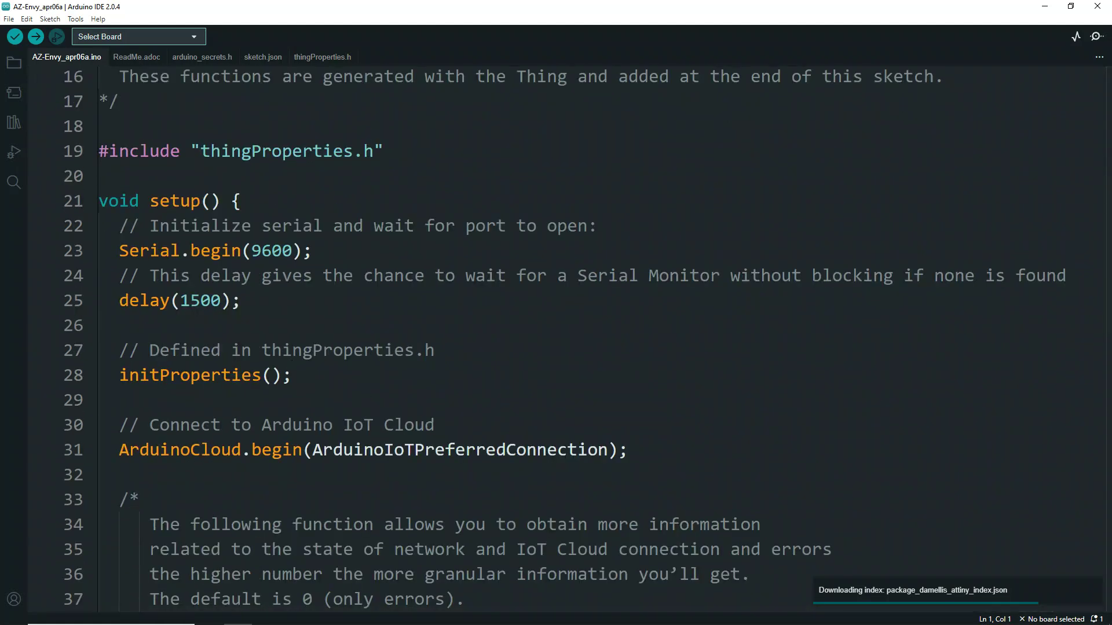
scroll(62, 354, "down", 5)
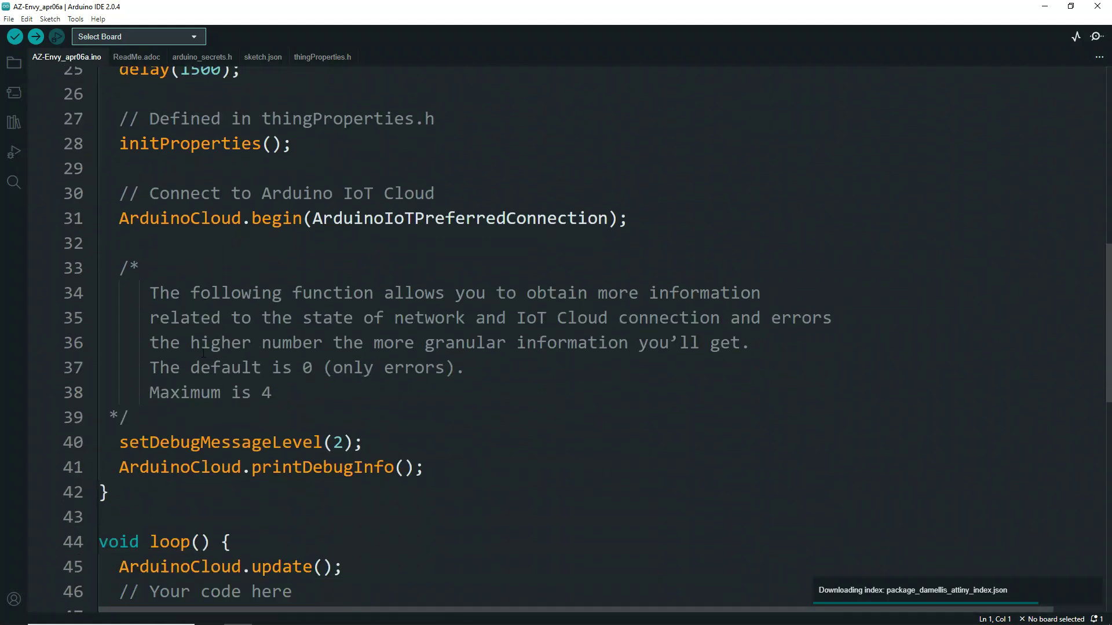
scroll(203, 353, "down", 2)
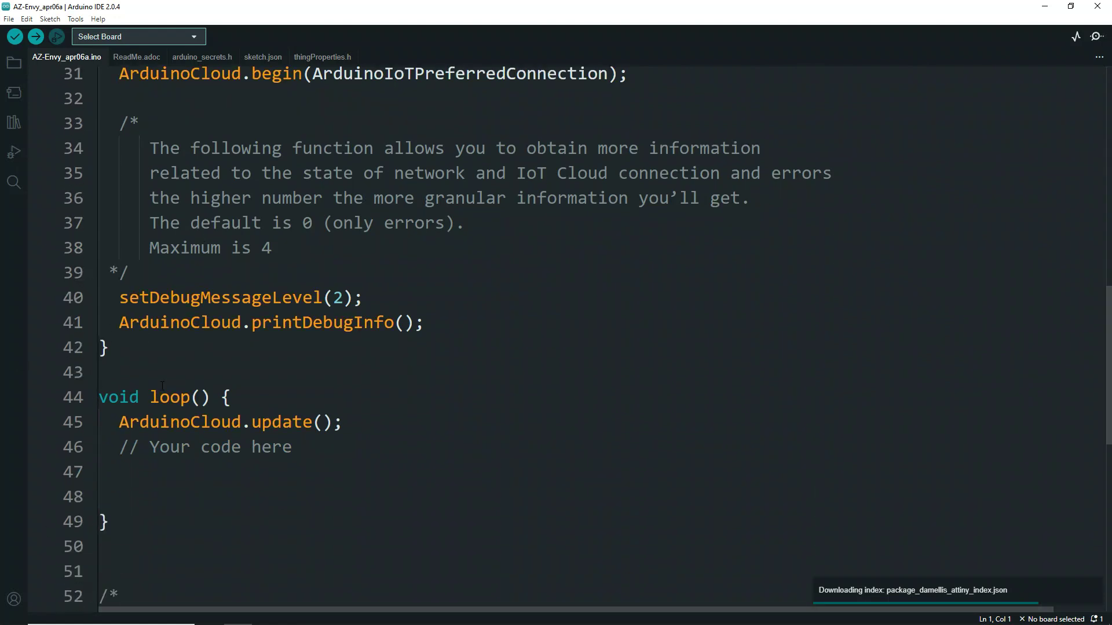
- Place the cursor on line 48 inside loop(), then on line 20 below the include
left_click(126, 453)
left_click(129, 487)
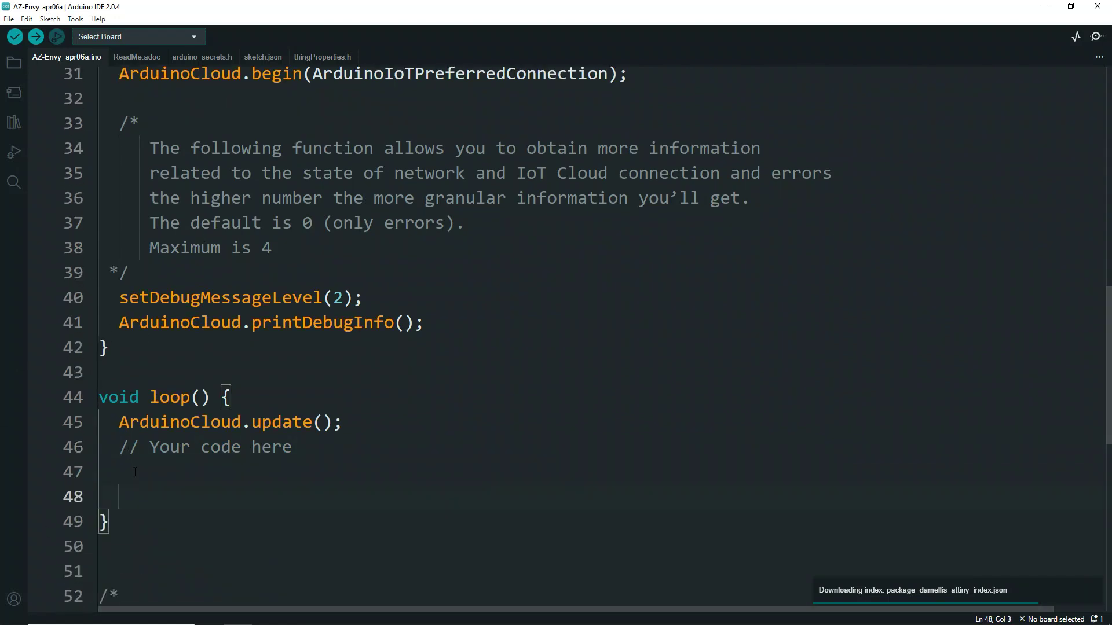
scroll(137, 434, "up", 10)
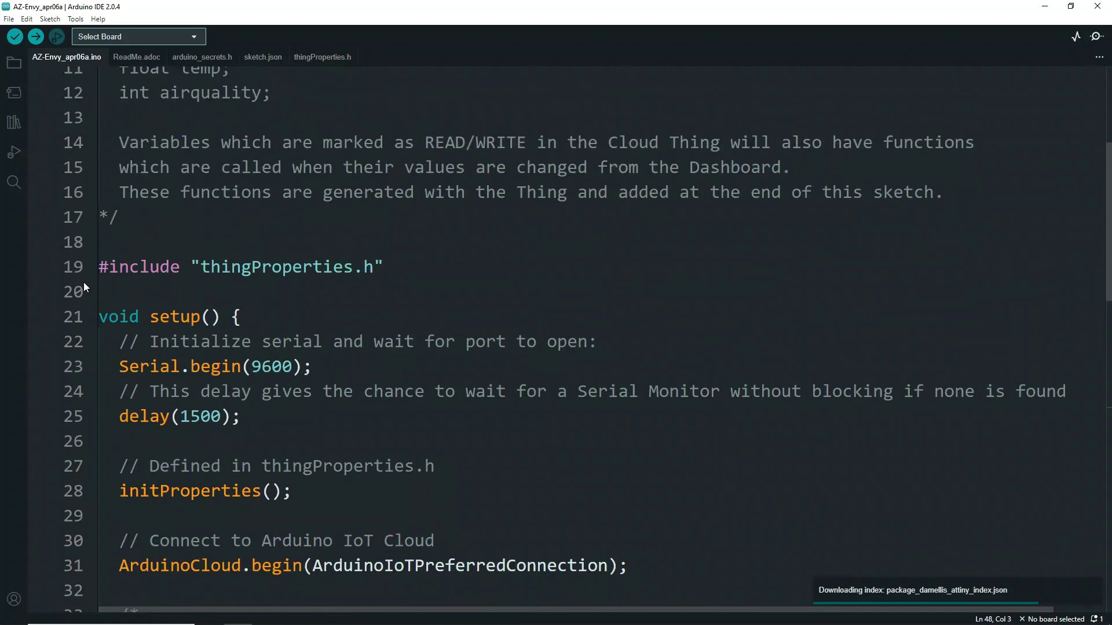
left_click(109, 289)
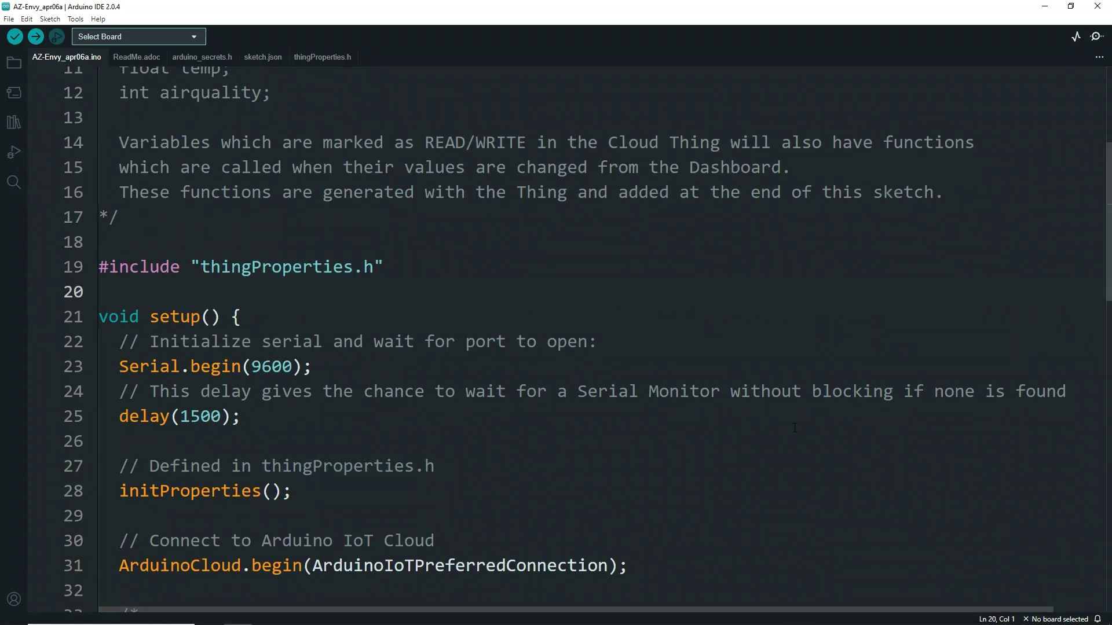
- Add the WEMOS_SHT3X library include below the thingProperties.h include and save the sketch
key("Return")
key("Return")
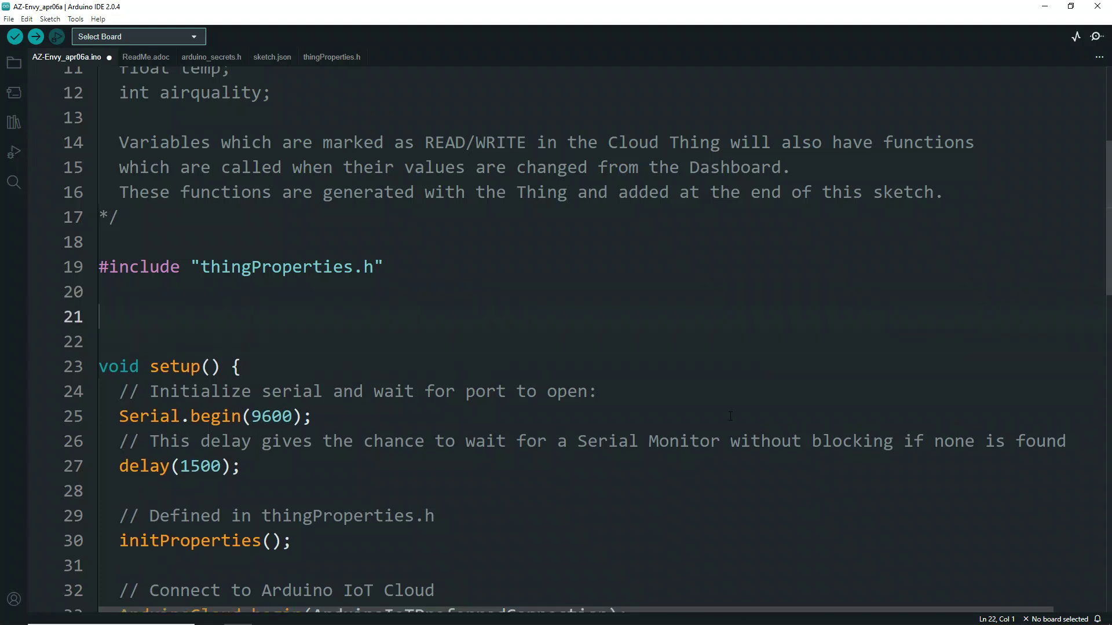
key("ctrl+s")
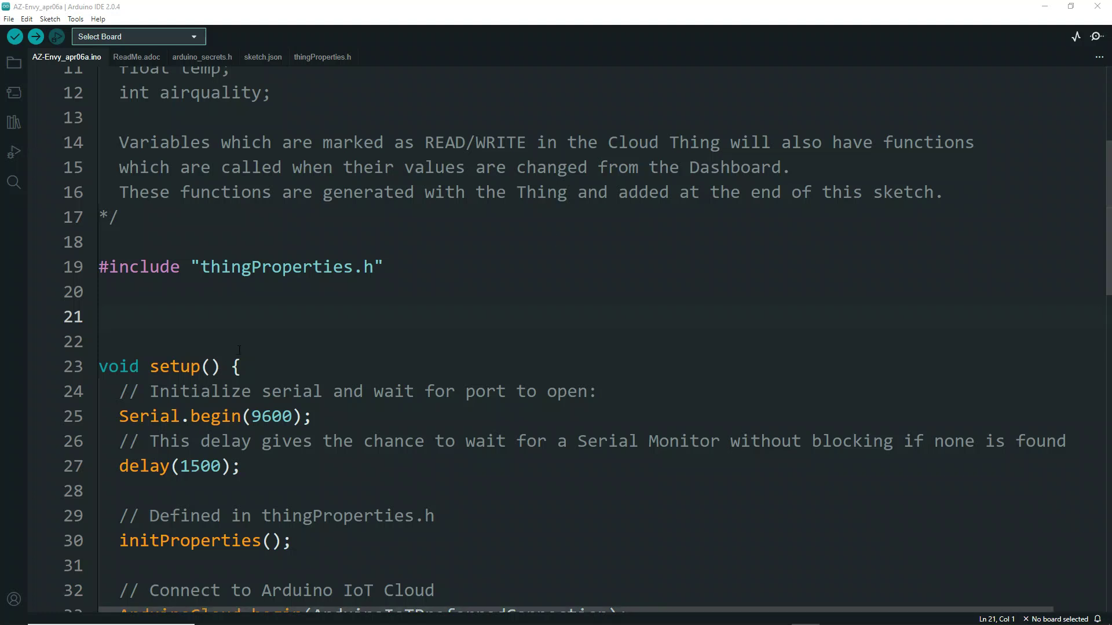
left_click(115, 301)
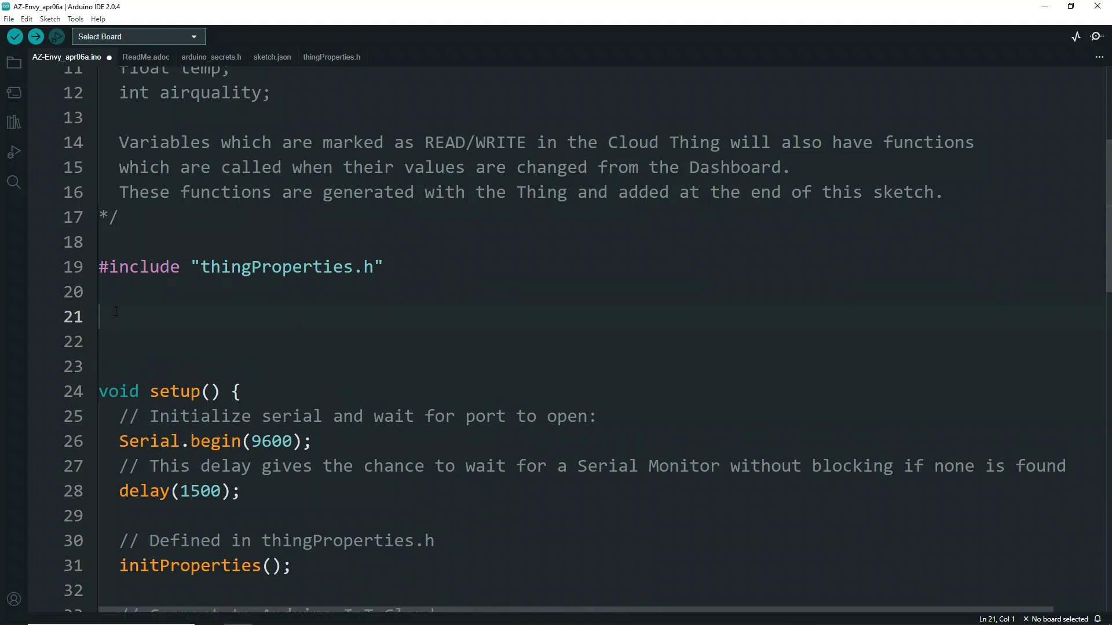
key("Return")
type("#include <WEMOS_SHT3X.h>")
key("Return")
key("Return")
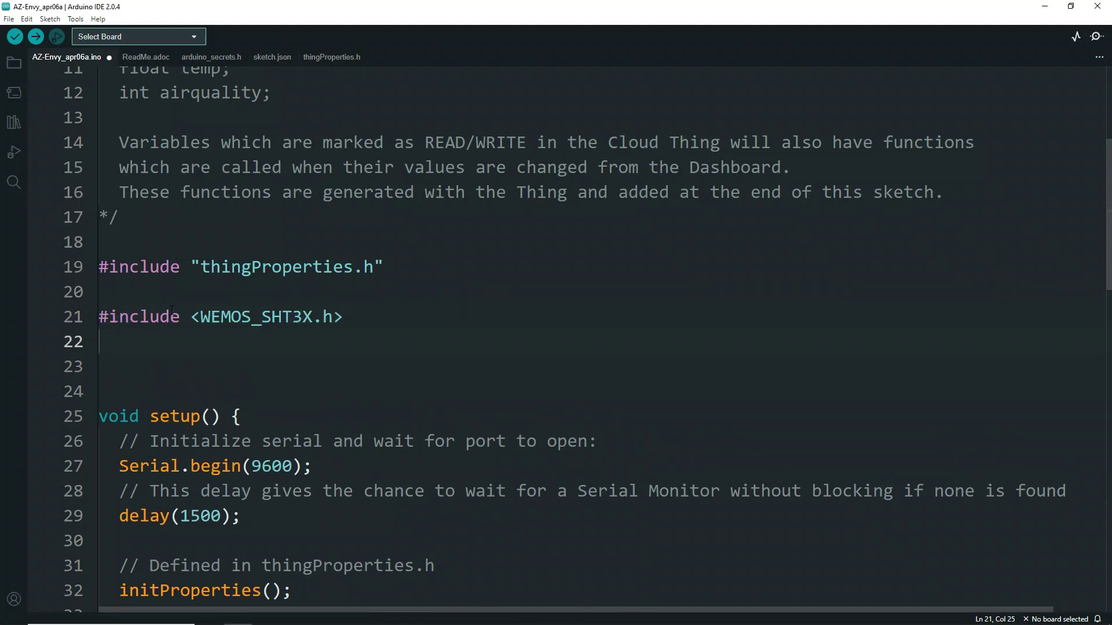
key("ctrl+s")
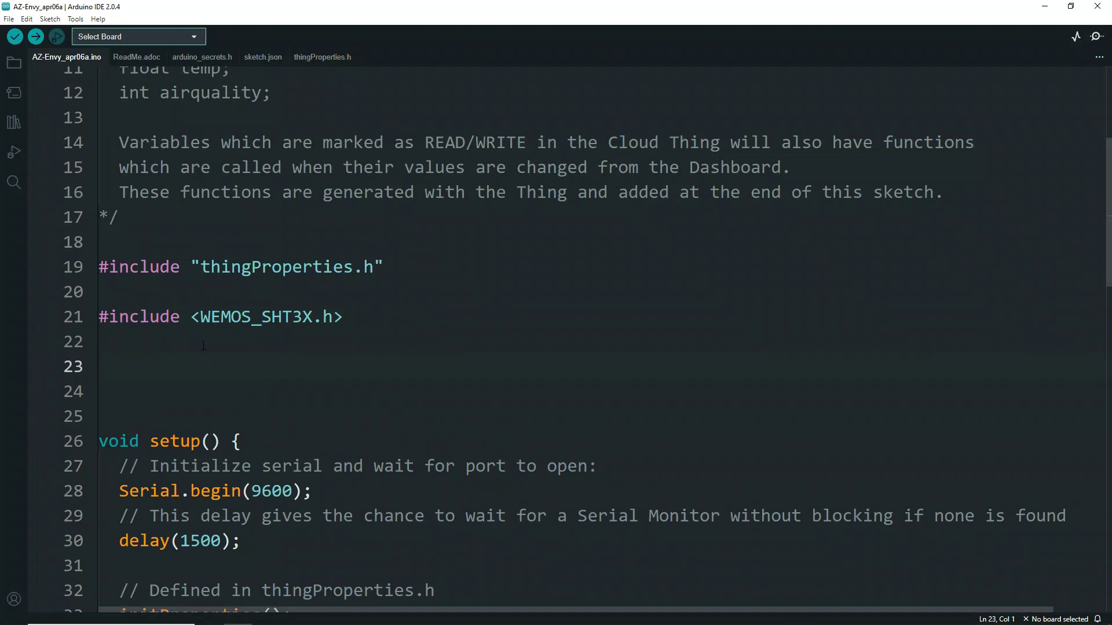
- Declare the sht30 sensor object at address 0x44 and define MQ2Pin as A0, saving the sketch
key("Up")
type("SHT3X sht30(0x44);")
key("ctrl+s")
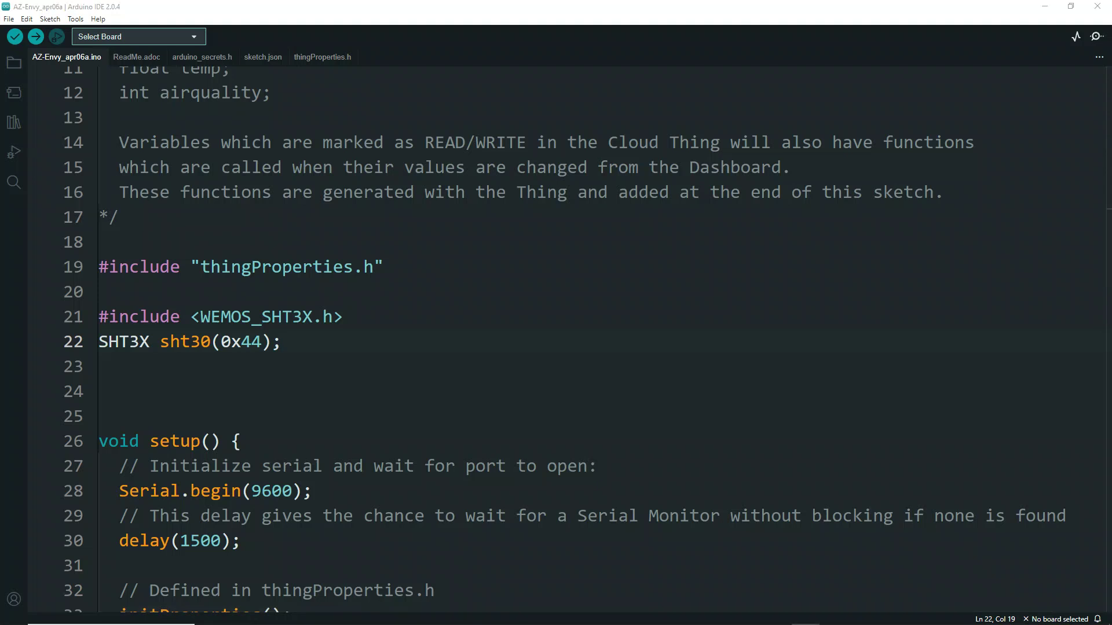
left_click(243, 385)
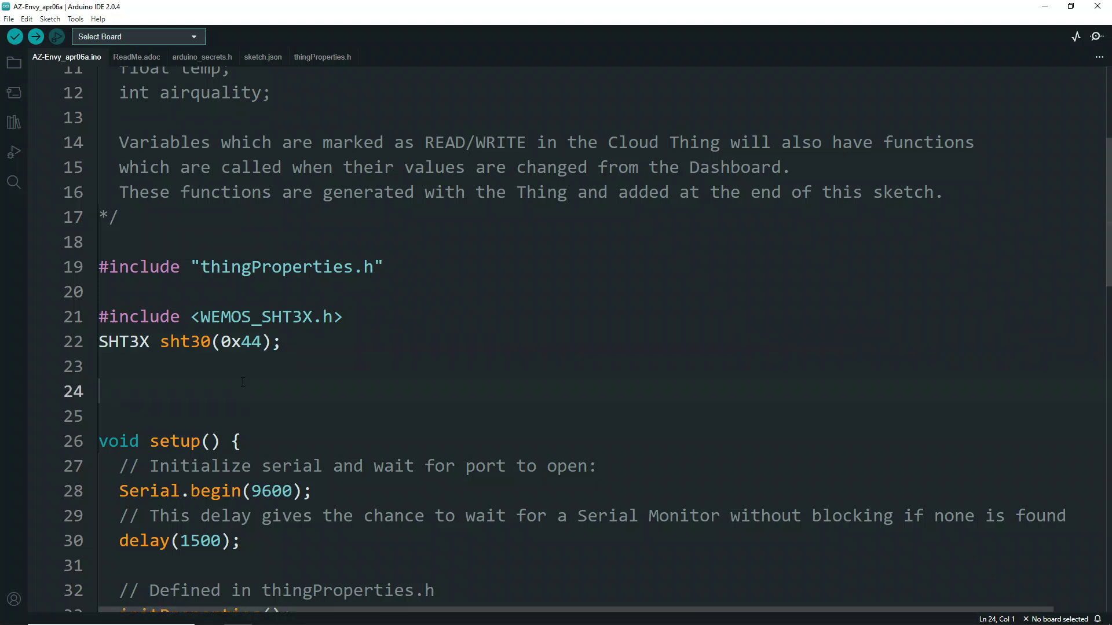
type("#define MQ2Pin A0")
key("ctrl+s")
- Add pinMode(MQ2Pin, INPUT); after printDebugInfo at the end of setup() and save
scroll(206, 508, "down", 4)
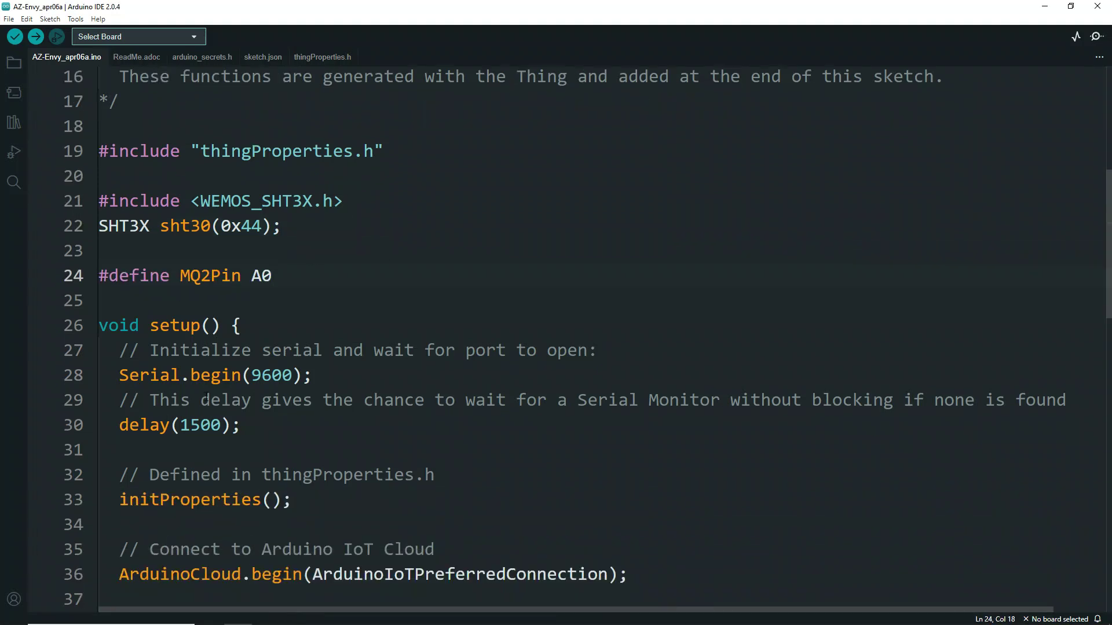
scroll(197, 400, "down", 2)
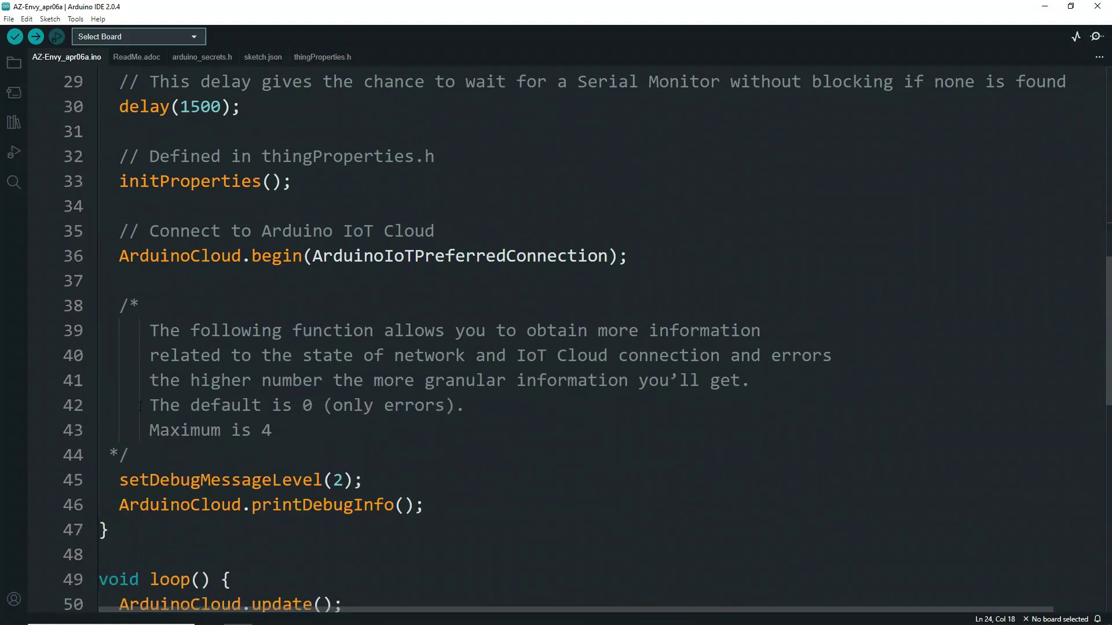
scroll(125, 409, "down", 1)
left_click(453, 420)
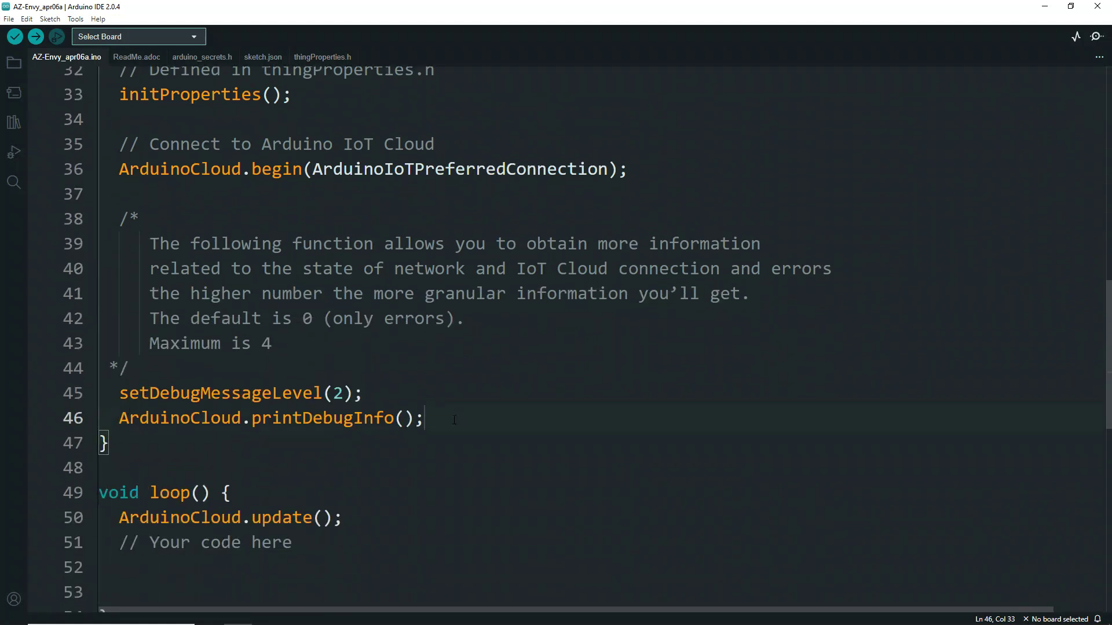
key("Return")
key("Return")
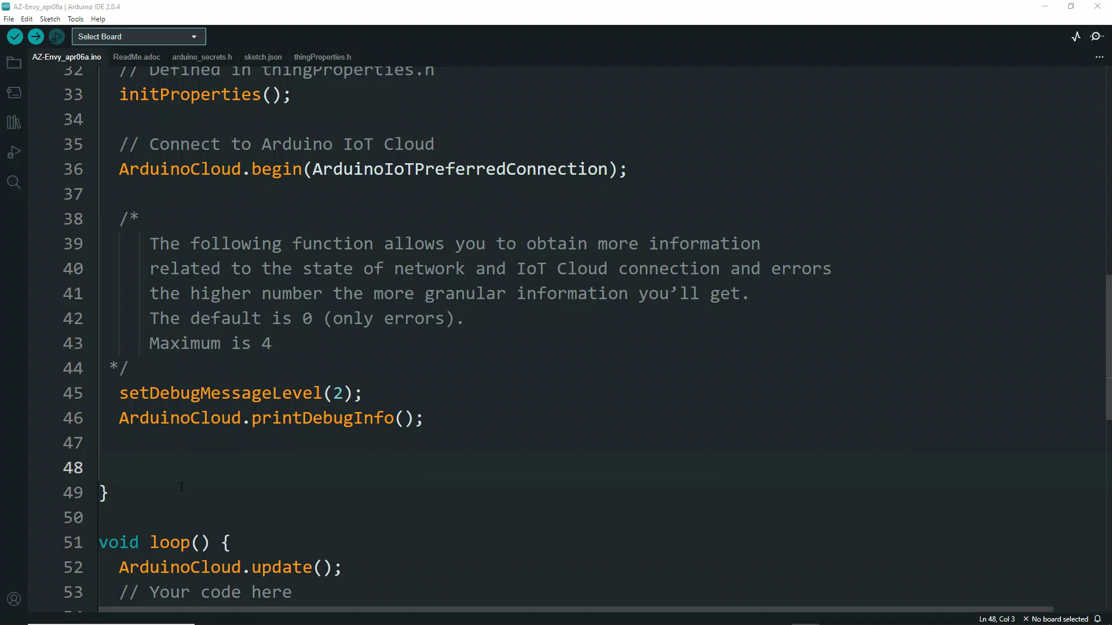
type("pinMode(MQ2Pin, INPUT);")
key("ctrl+s")
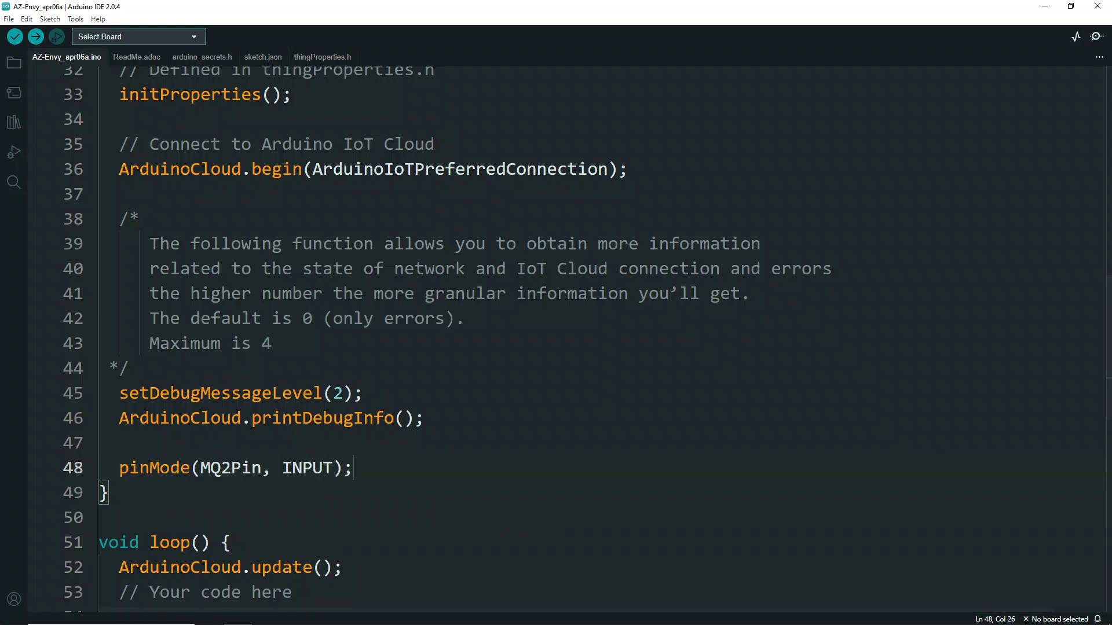
scroll(249, 485, "down", 1)
scroll(249, 485, "down", 3)
key("Down")
key("Down")
key("Down")
key("Down")
key("Down")
key("Down")
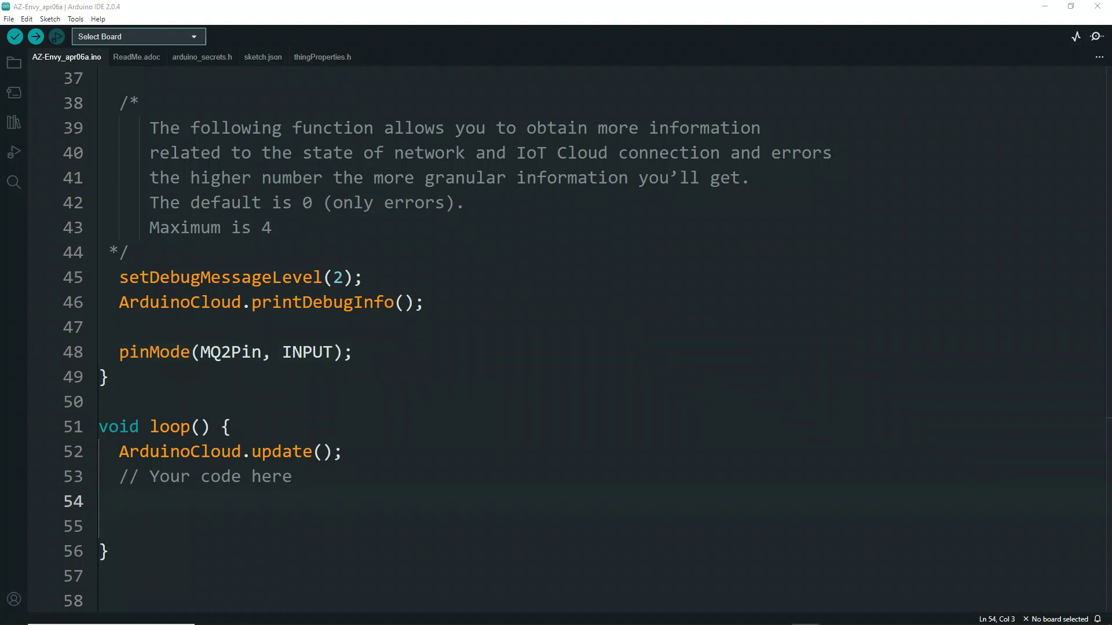
- Paste the SHT30 temp/humidity and analogRead(MQ2Pin) airquality block into loop() and save
left_click(128, 518)
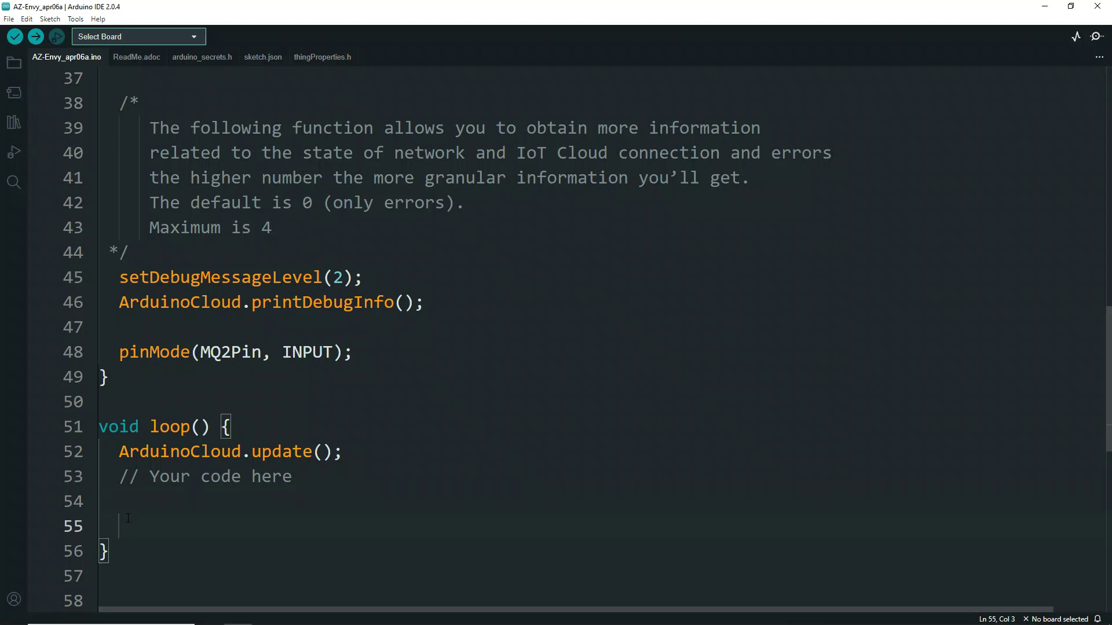
type("if (sht30.get() == 0) {     temp = sht30.cTemp;     humidity = sht30.humidity;   }   airquality = analogRead(MQ2Pin);")
key("ctrl+s")
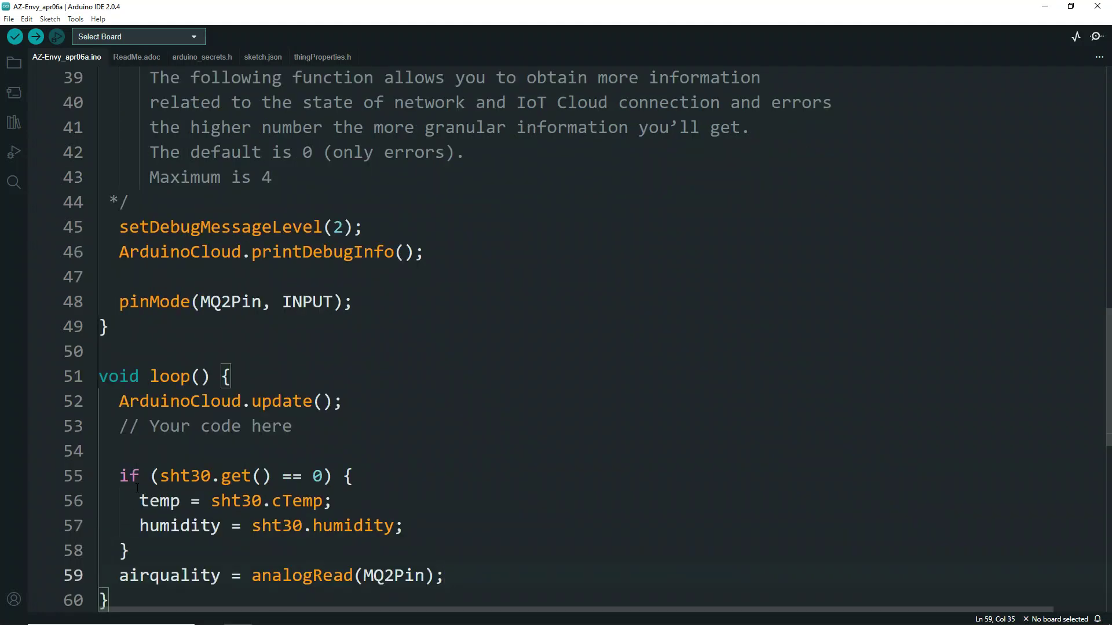
- Highlight the if condition, temp and humidity assignments, and airquality line to explain them
scroll(276, 475, "down", 1)
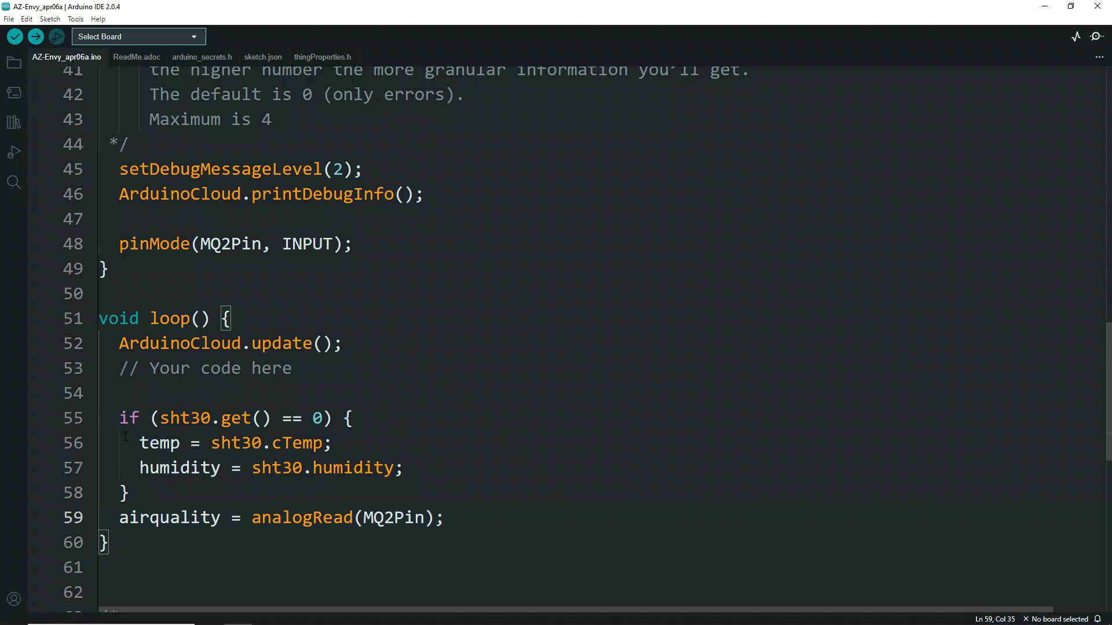
left_click_drag(122, 419, 355, 416)
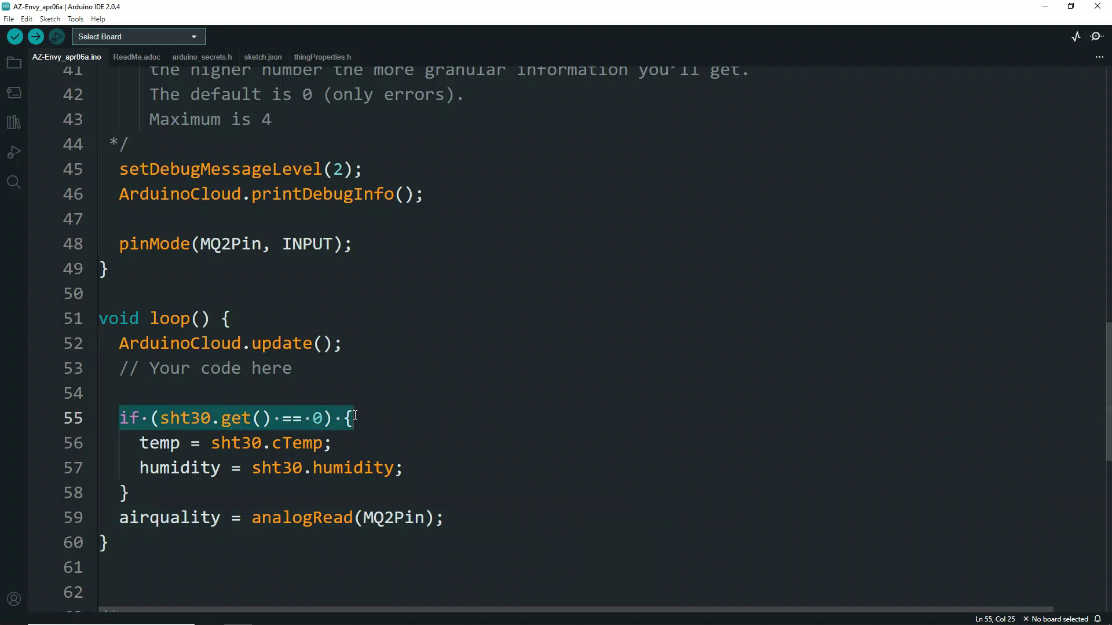
left_click(161, 417)
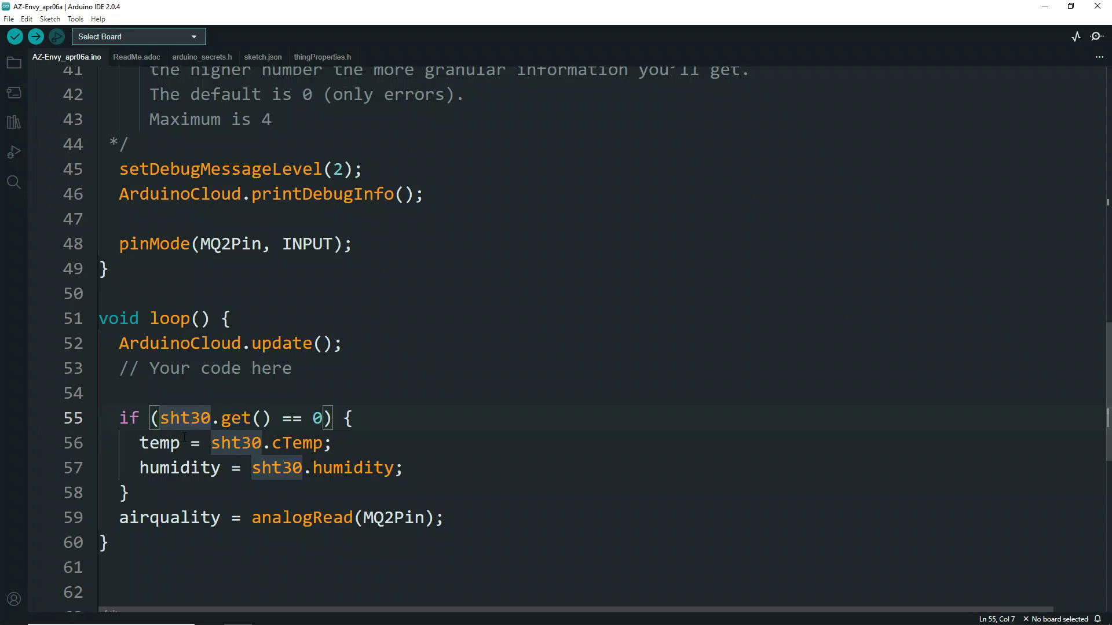
left_click_drag(127, 440, 418, 467)
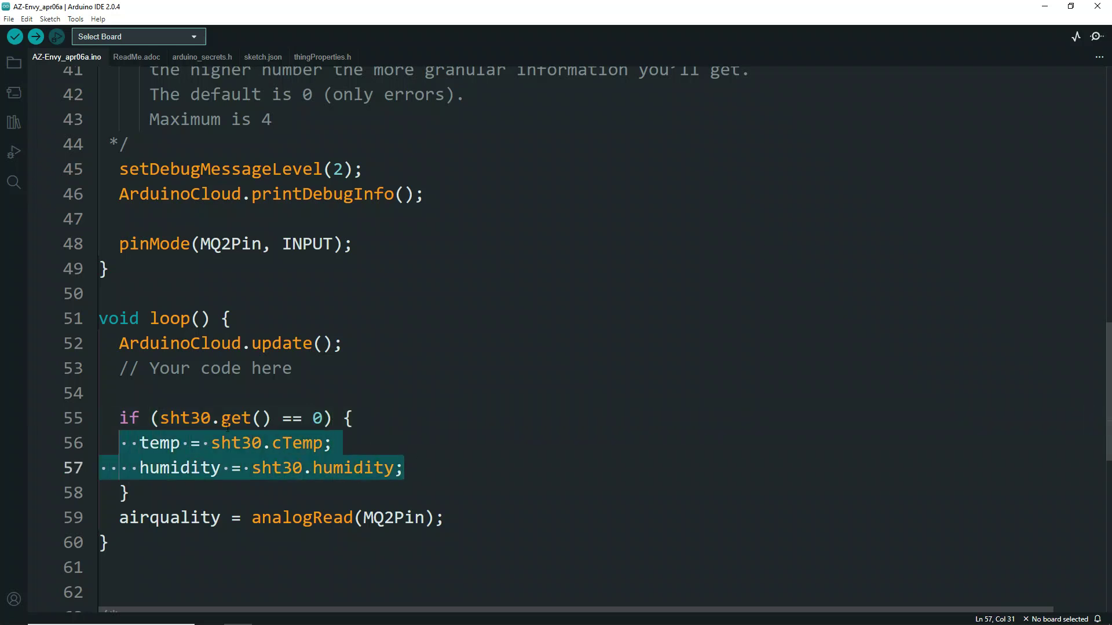
left_click(214, 444)
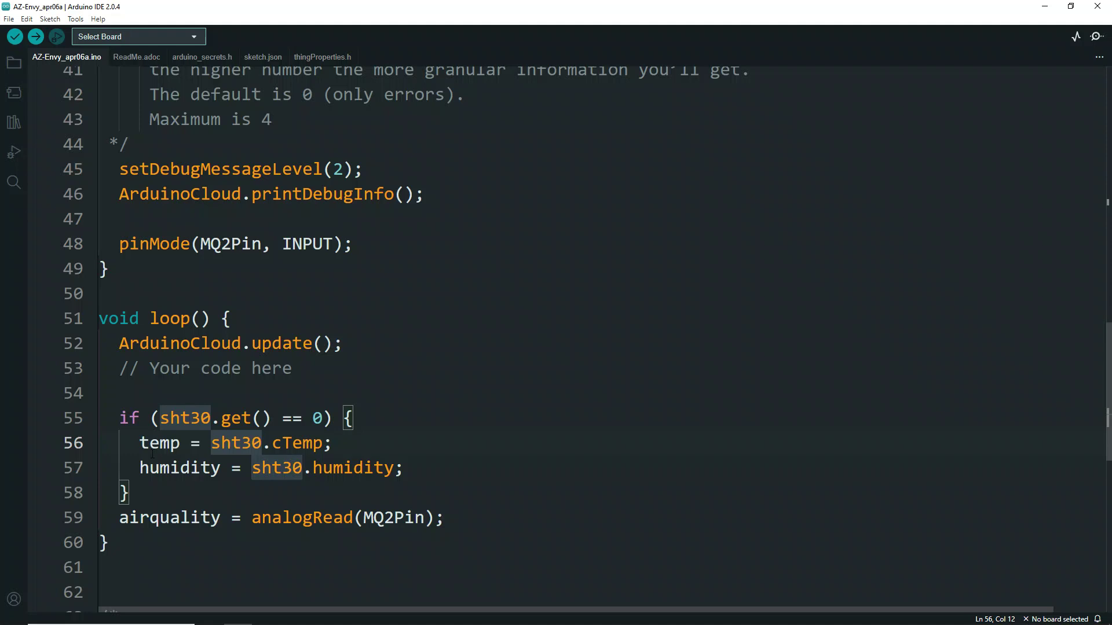
left_click(134, 445)
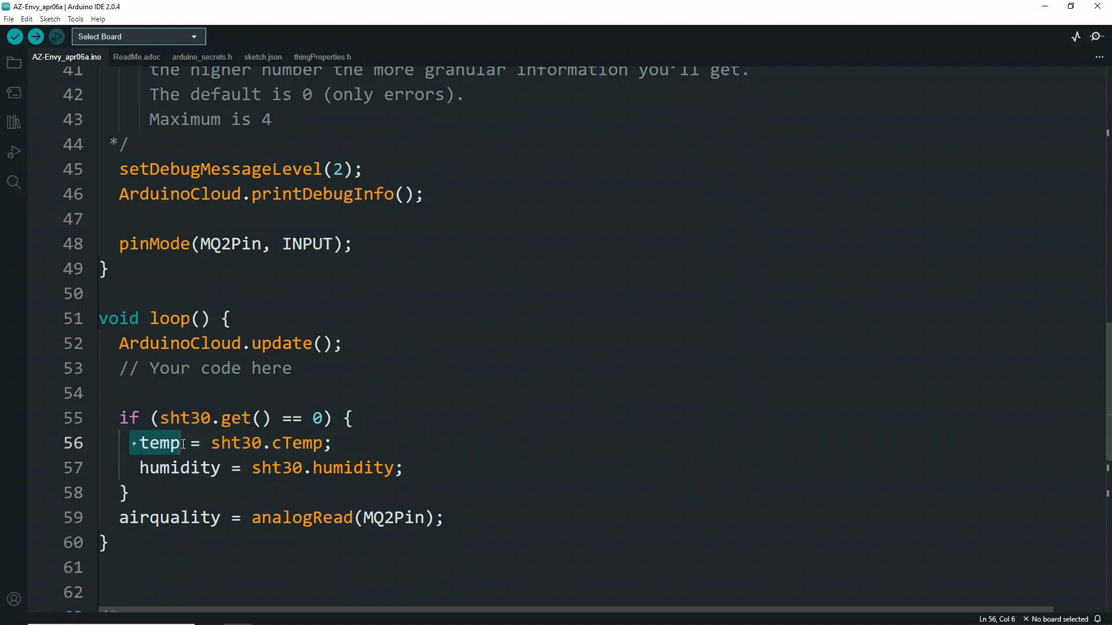
left_click(214, 467)
left_click(223, 466)
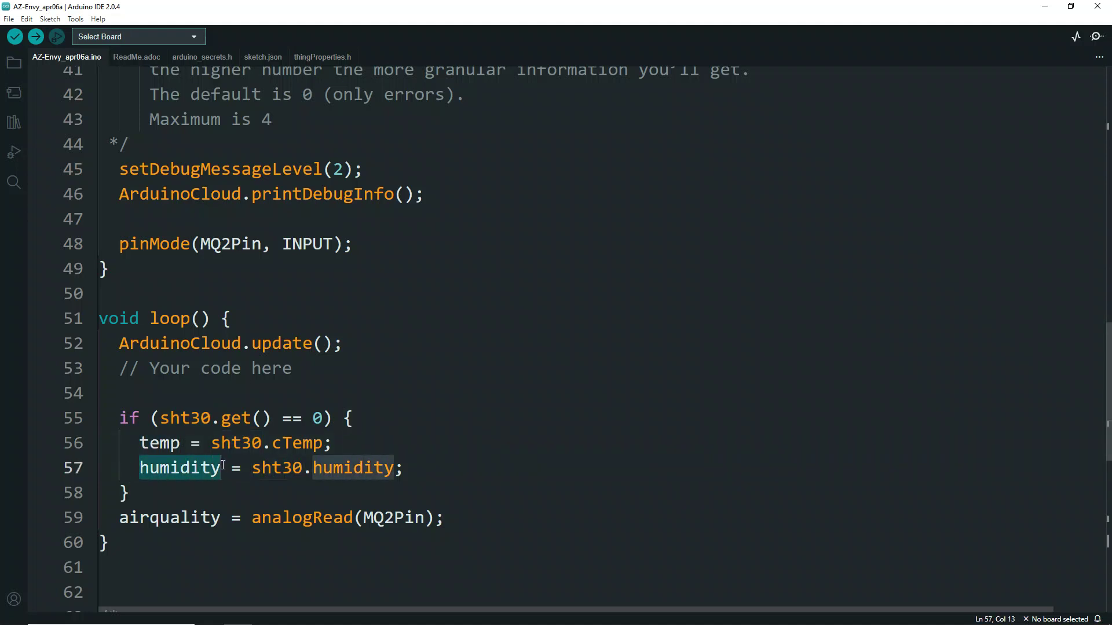
left_click(258, 509)
left_click_drag(112, 523, 448, 526)
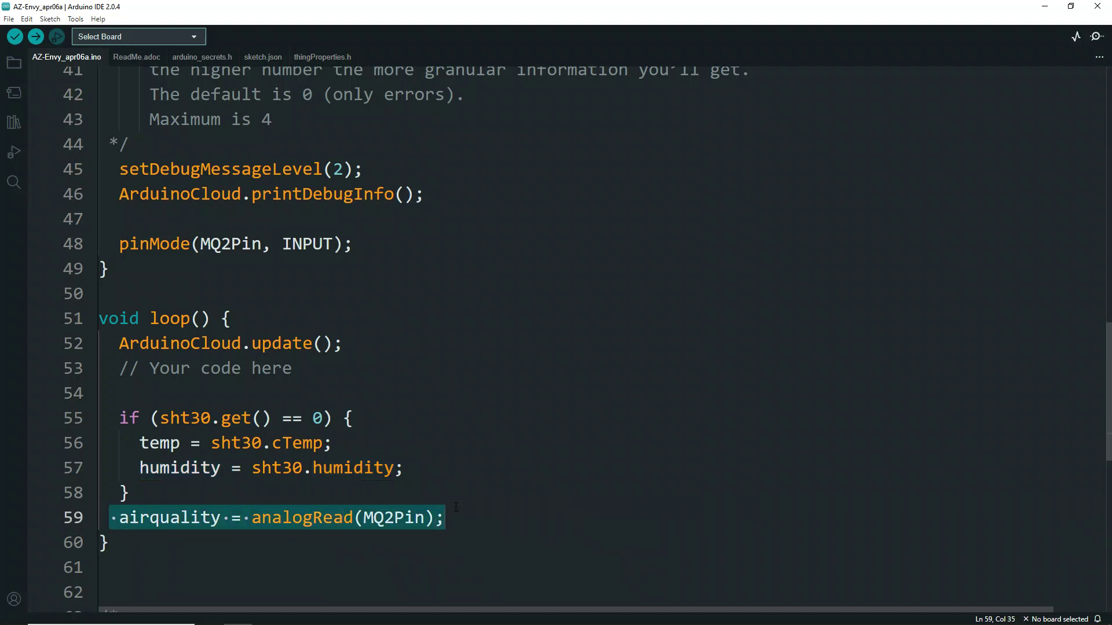
left_click(497, 504)
scroll(495, 496, "down", 3)
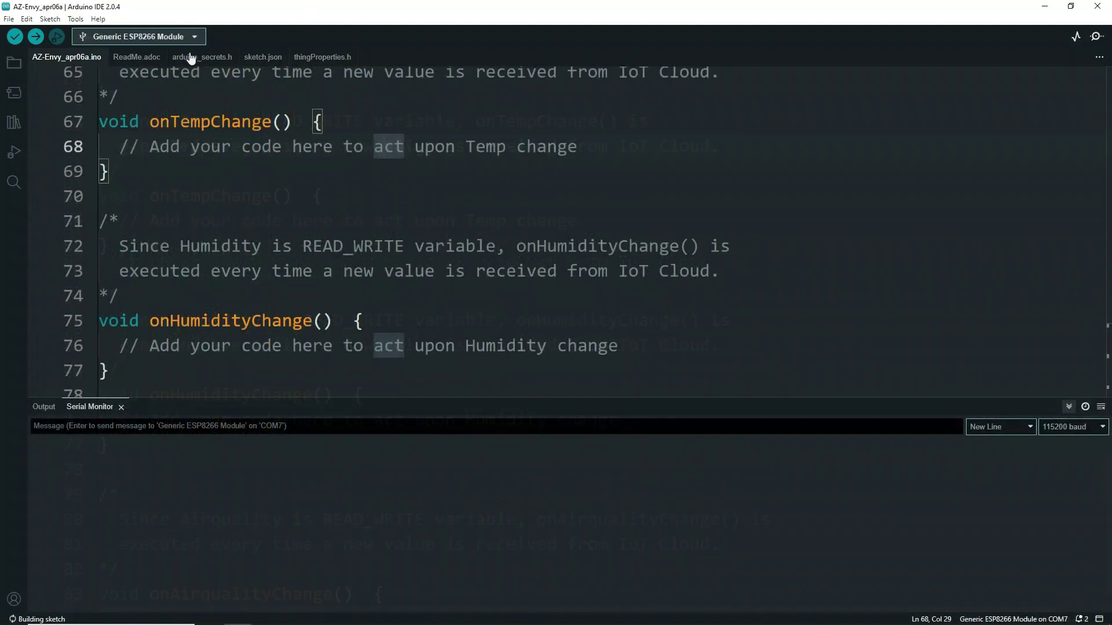
- In arduino_secrets.h set SECRET_SSID to HOTSPOT, enter the Wi-Fi password, save, and show the noted secret key
left_click(198, 57)
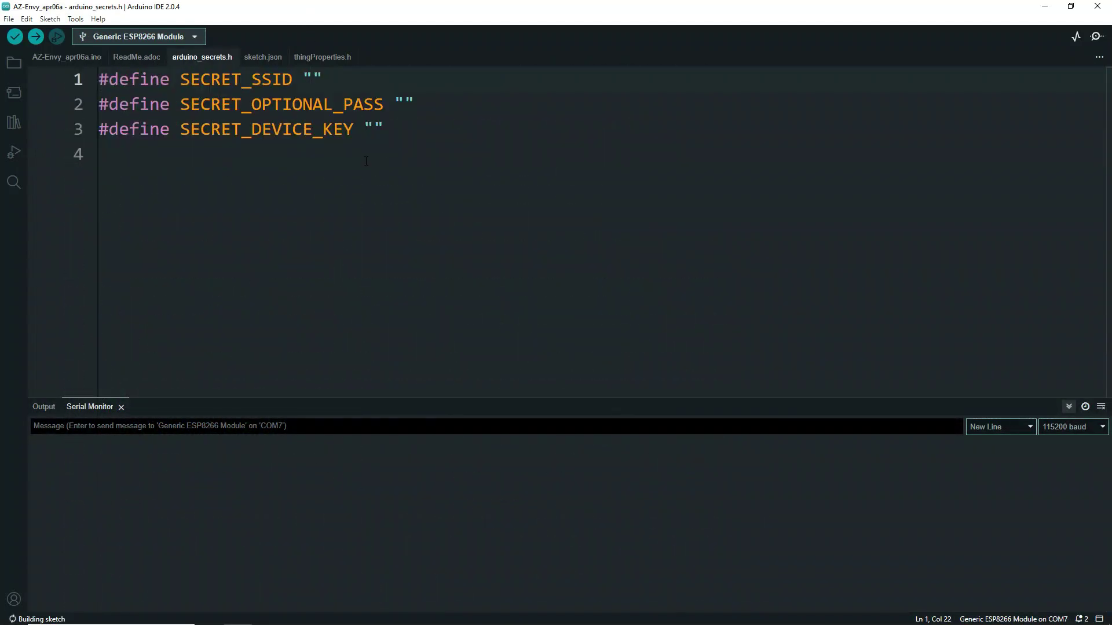
type("HOTSPO")
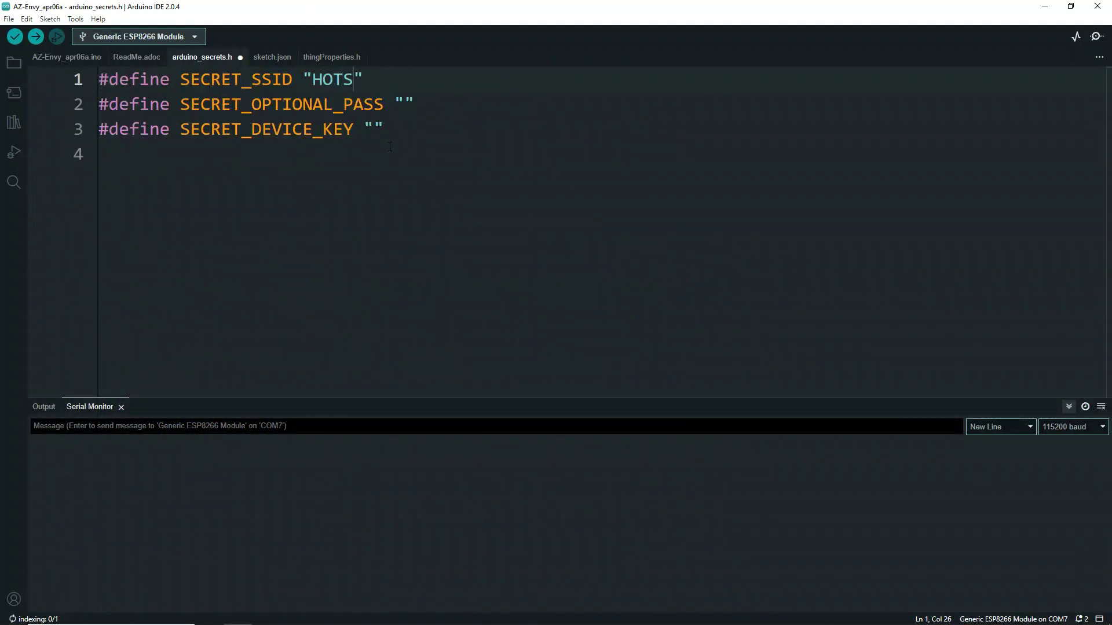
type("T")
key("ctrl+s")
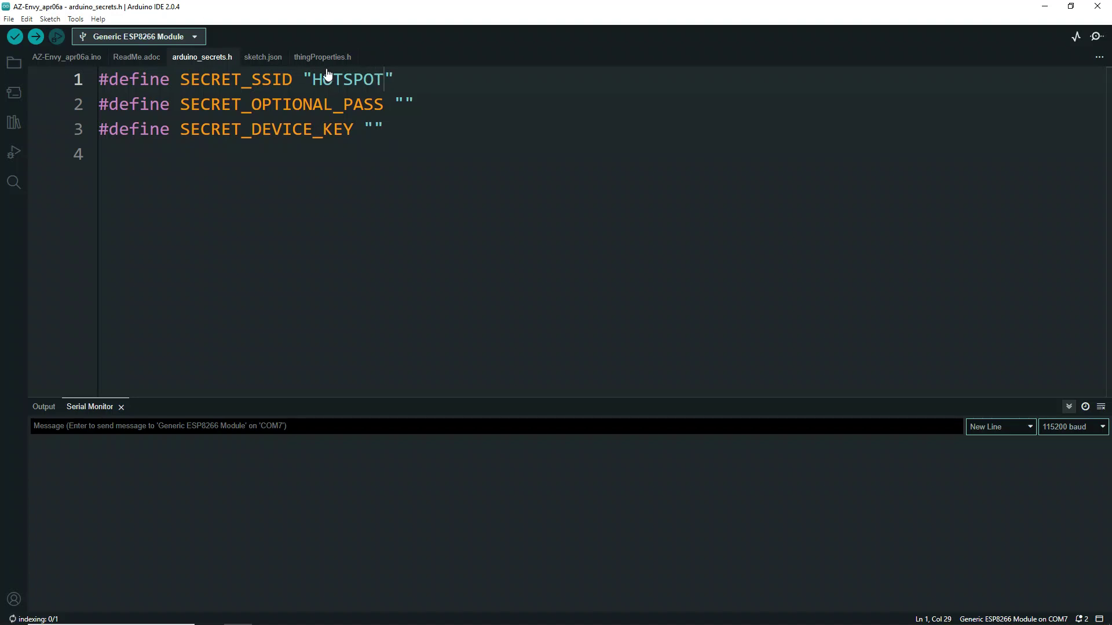
left_click(404, 103)
type("123456")
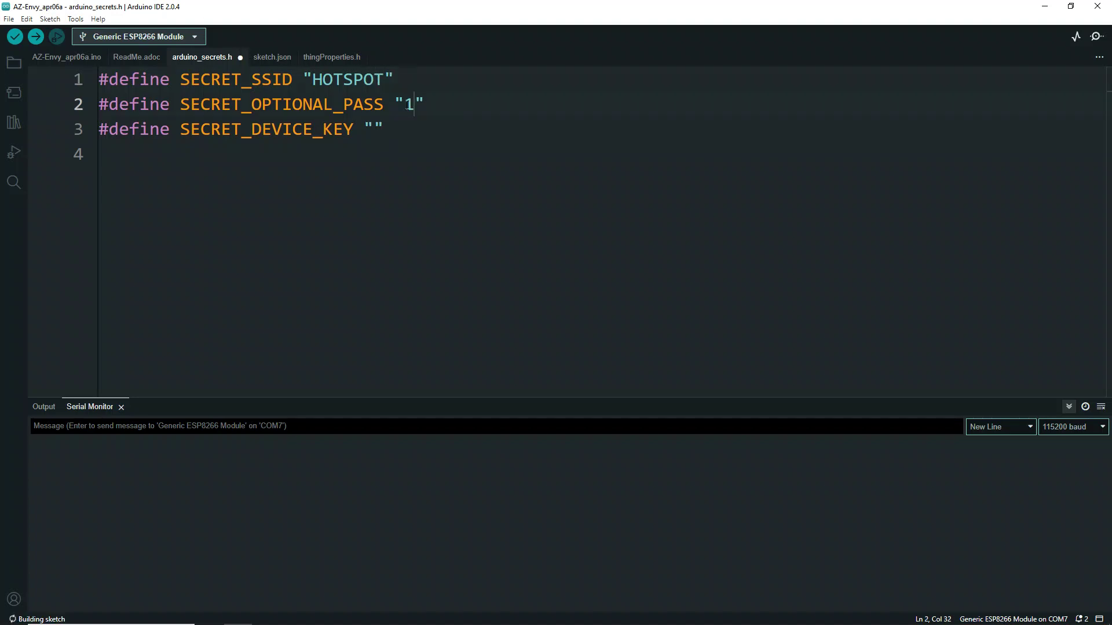
key("ctrl+s")
left_click(372, 130)
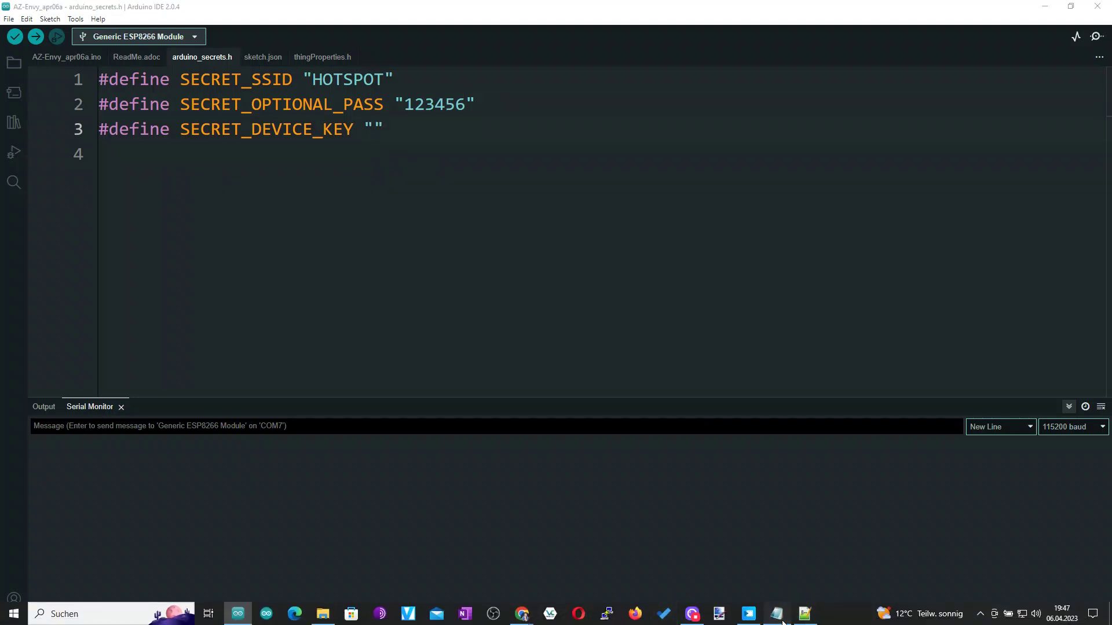
left_click(777, 613)
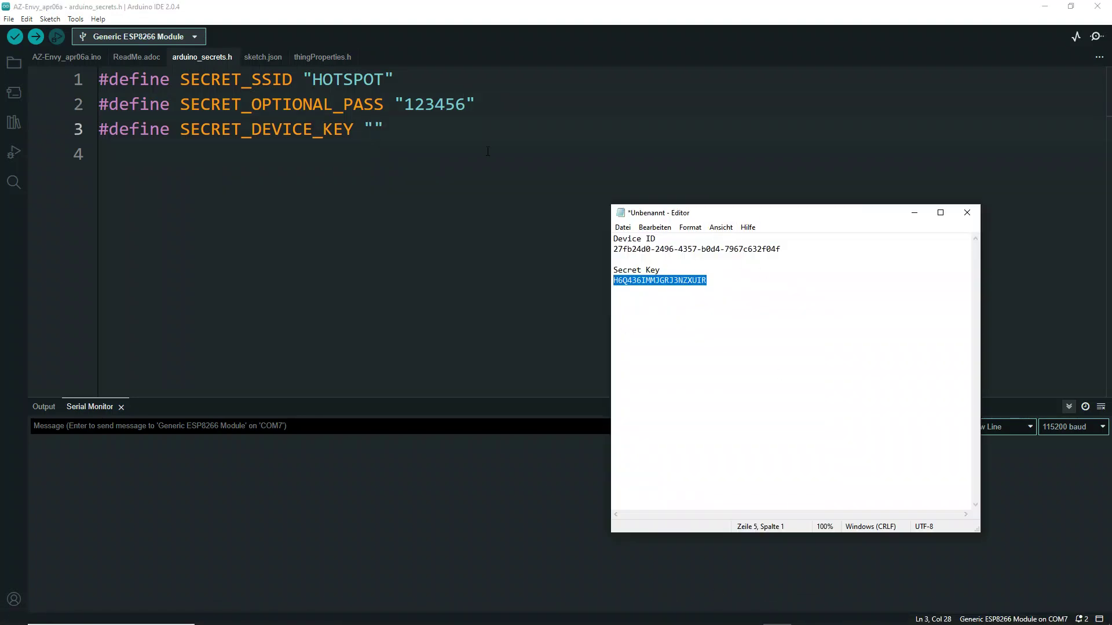
- Paste the device secret key into SECRET_DEVICE_KEY in arduino_secrets.h and save
left_click(372, 128)
key("ctrl+v")
key("ctrl+s")
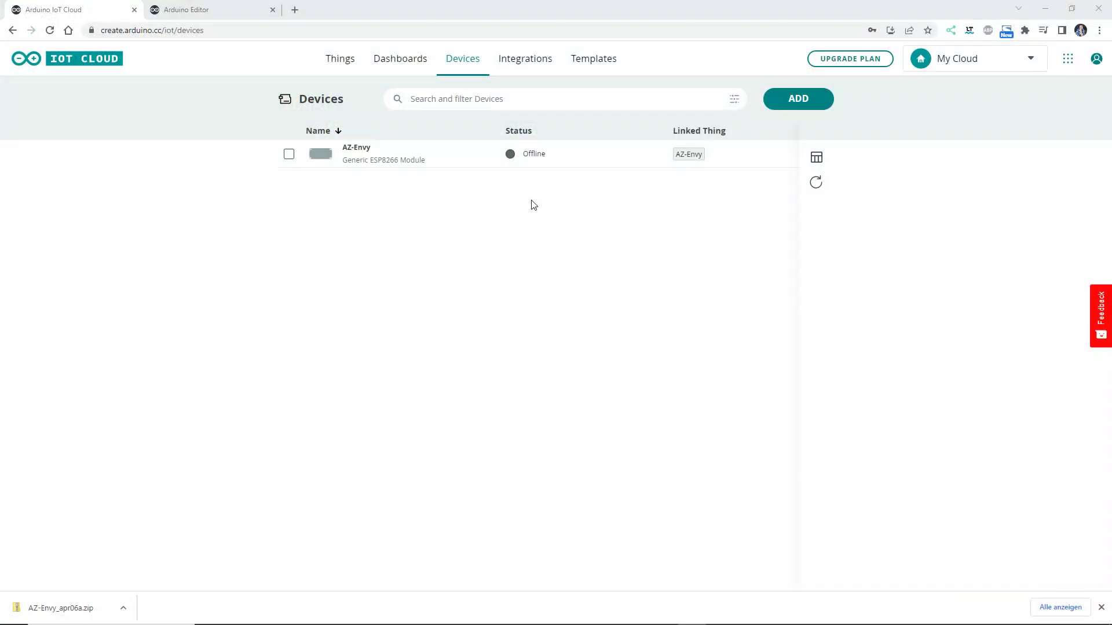
- Refresh the device list to confirm AZ-Envy is online, then build a new dashboard named AZ-Envy
mouse_move(523, 161)
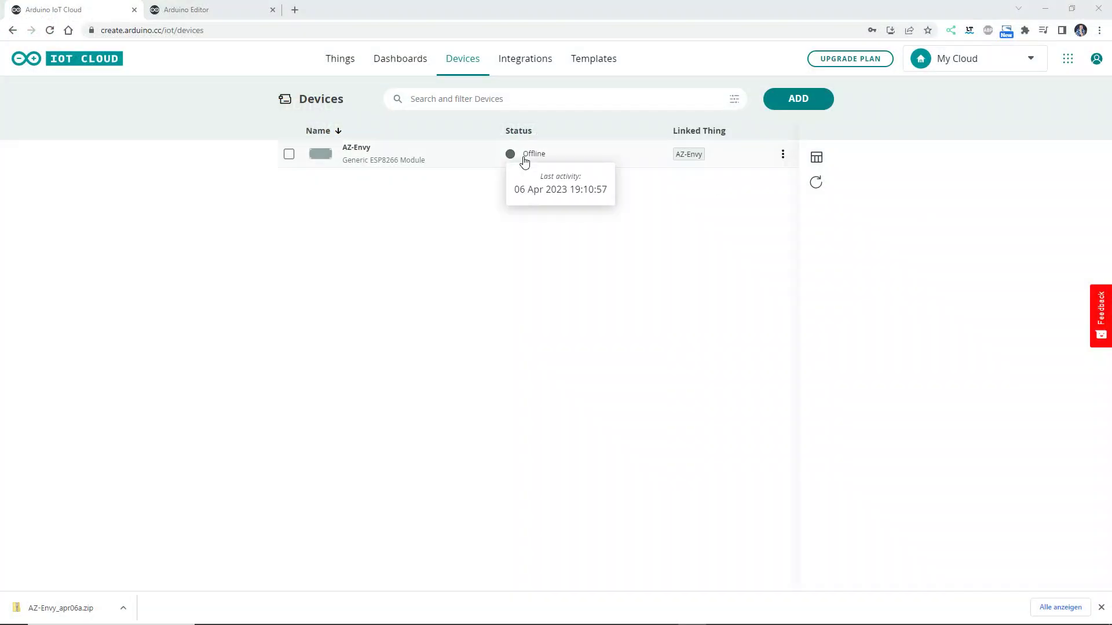
left_click(815, 183)
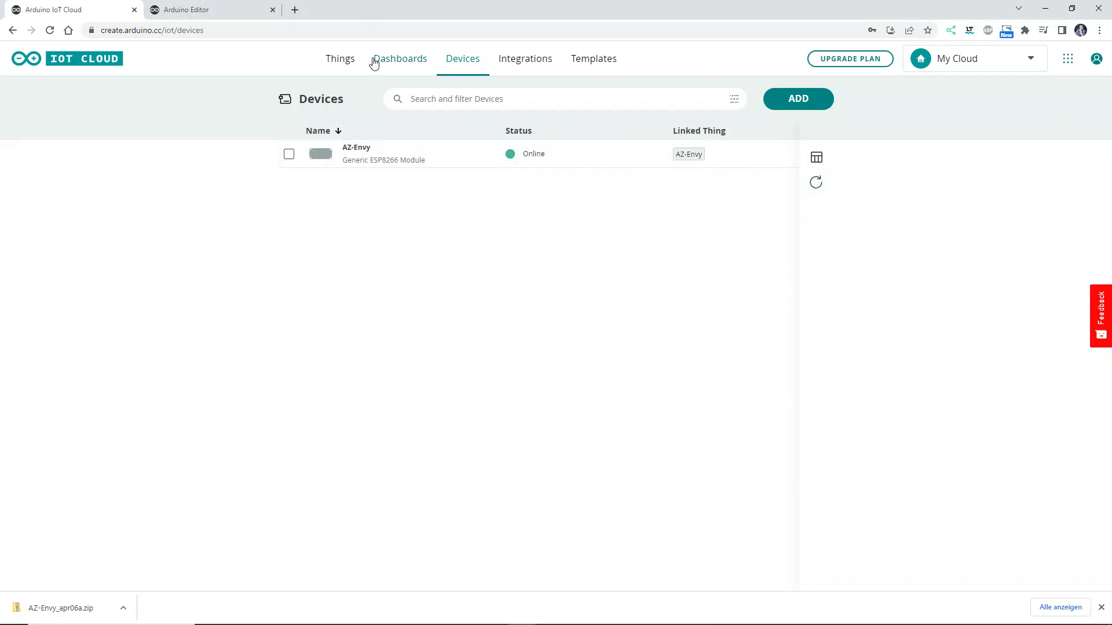
left_click(404, 64)
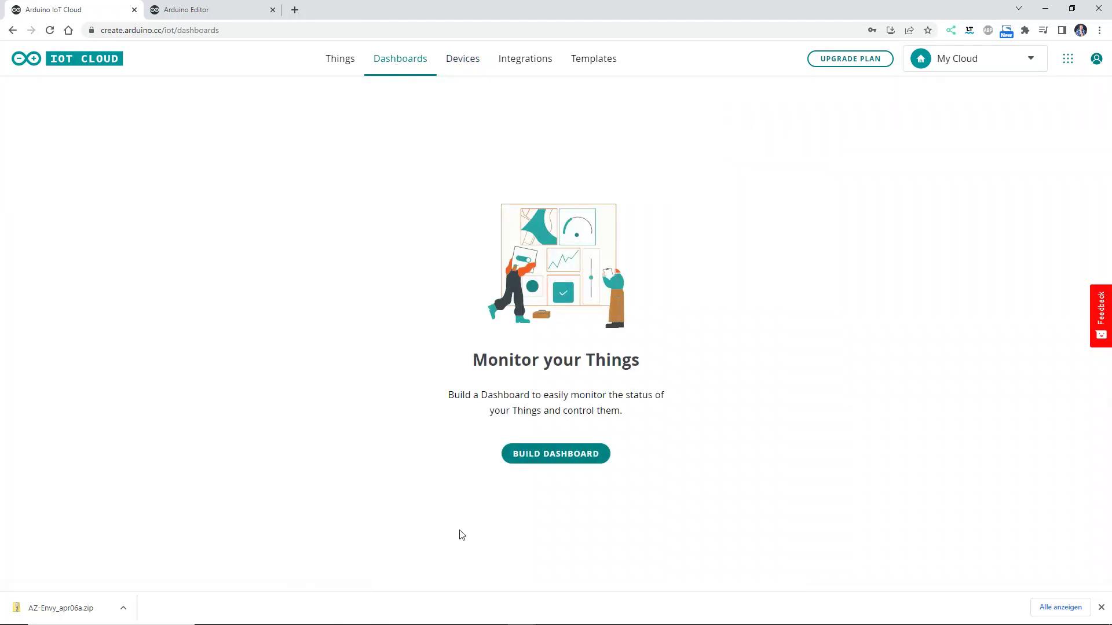
left_click(540, 457)
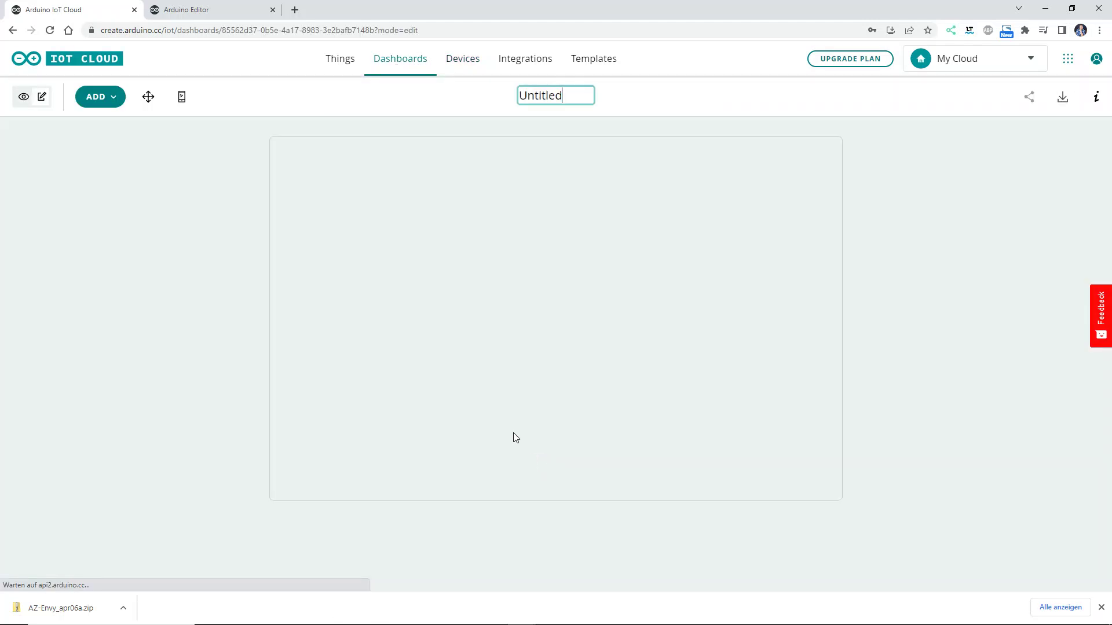
left_click_drag(520, 95, 561, 96)
type("AZ-Envy")
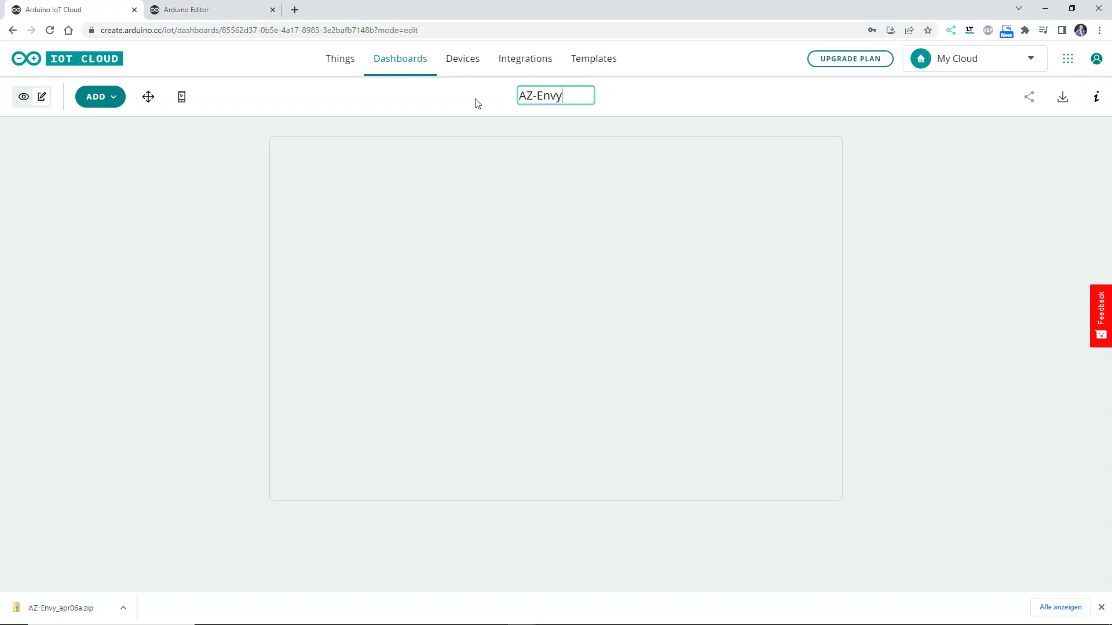
key("Return")
- Add a Value widget titled 'Temperatur (in °C)' linked to the AZ-Envy temp variable
left_click(106, 100)
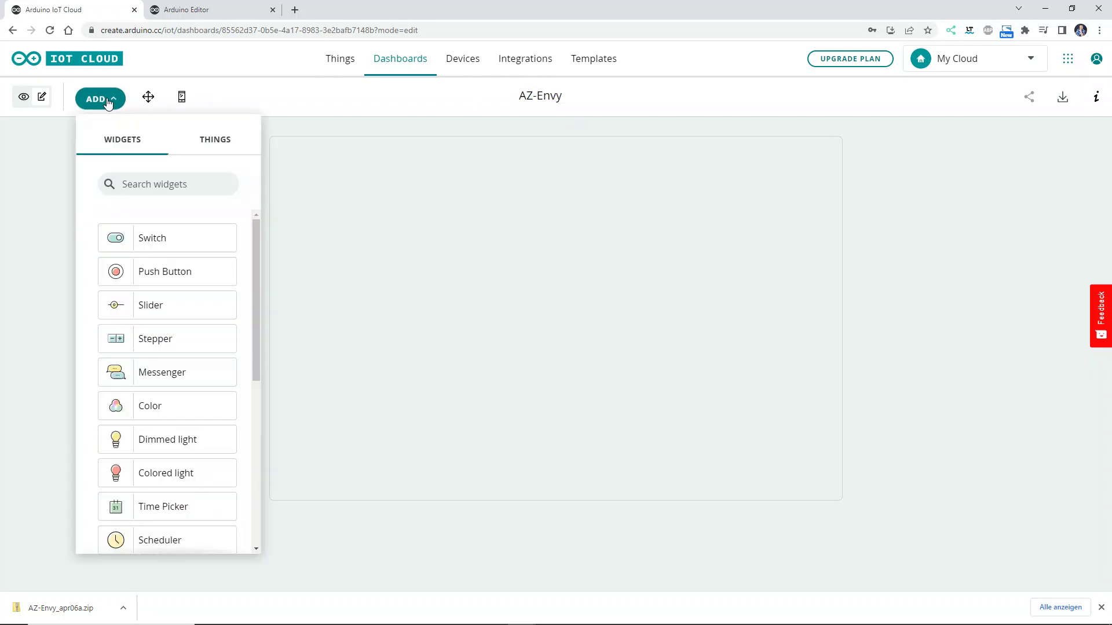
scroll(132, 362, "down", 4)
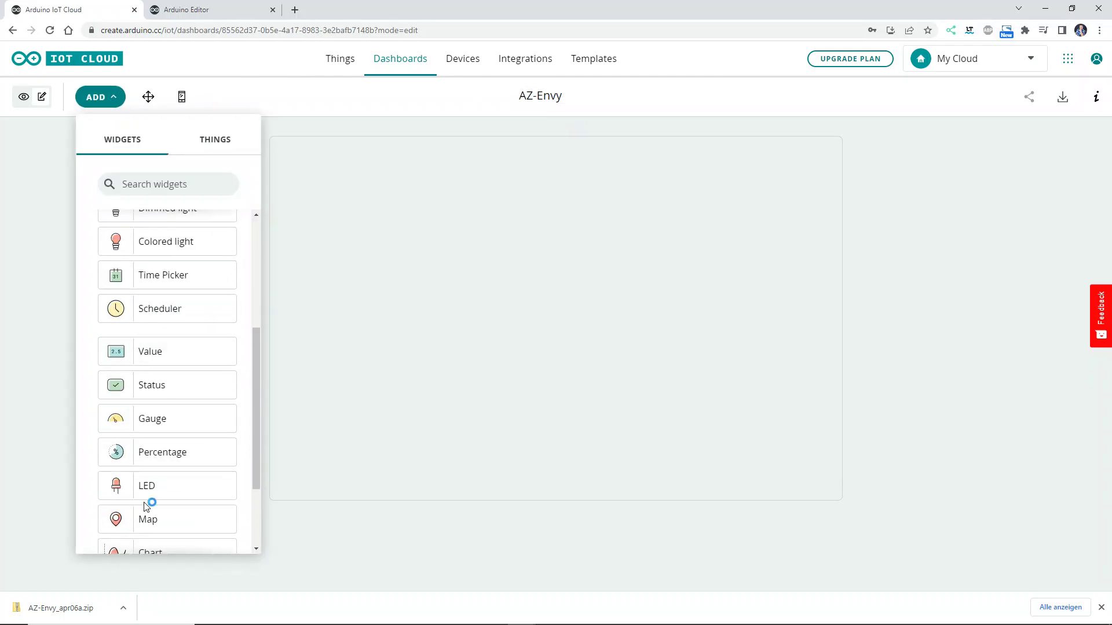
scroll(145, 508, "down", 2)
left_click(149, 238)
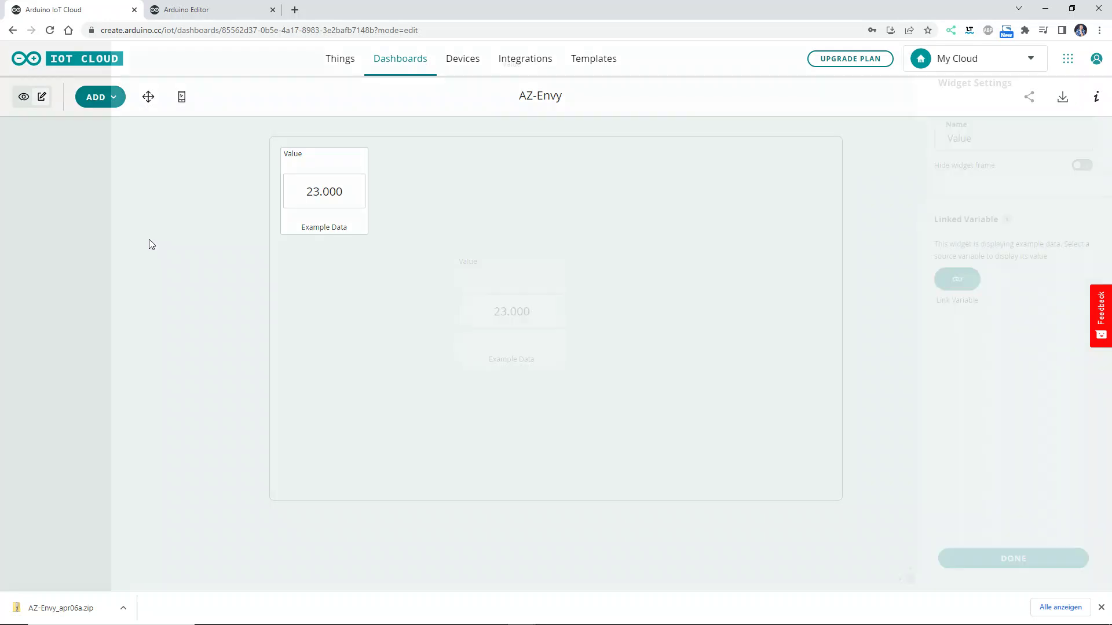
left_click_drag(980, 138, 937, 140)
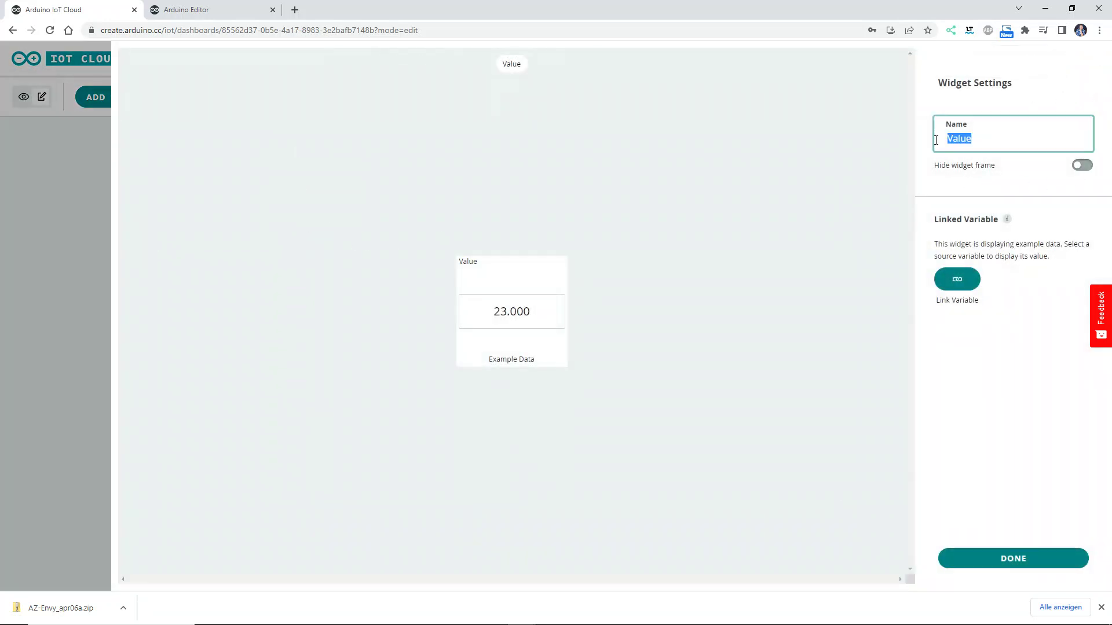
type("Temperatur (in °C))")
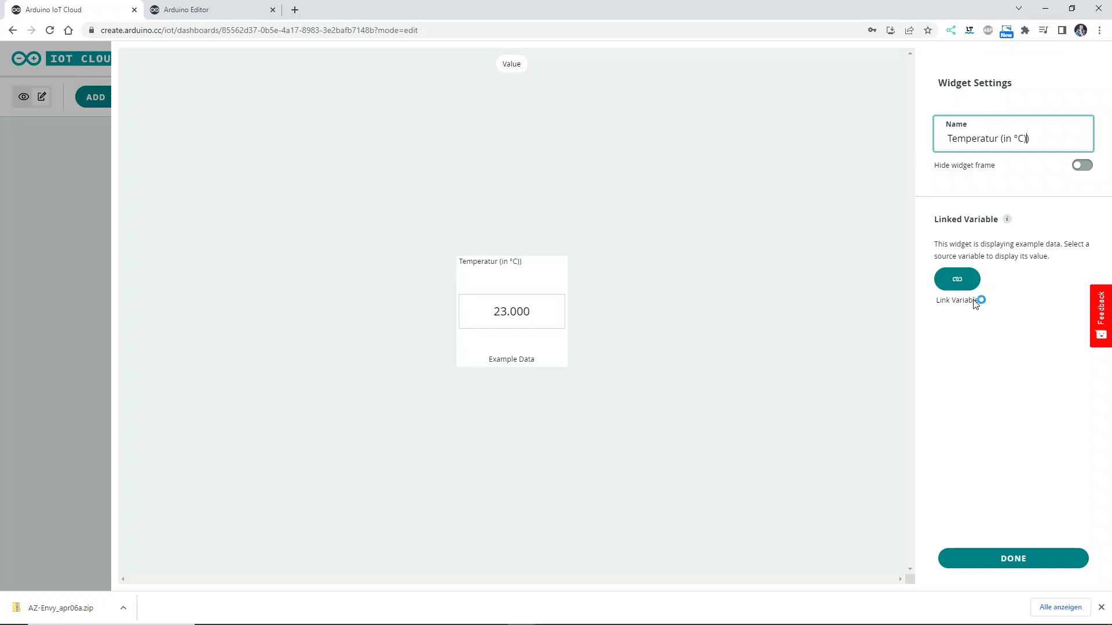
left_click(966, 286)
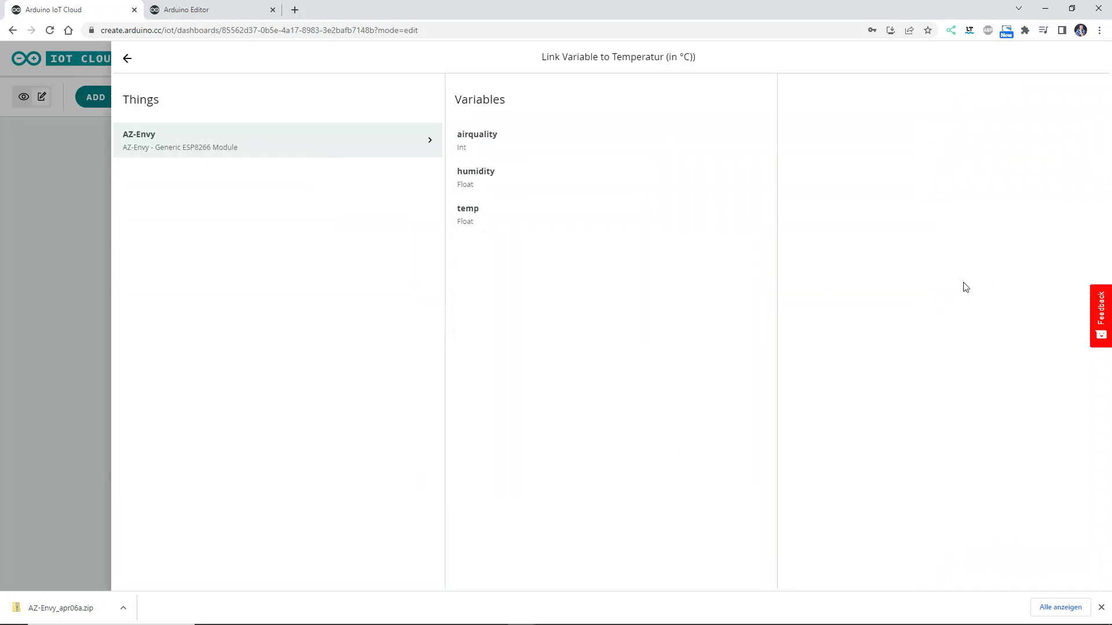
left_click(464, 222)
left_click(919, 279)
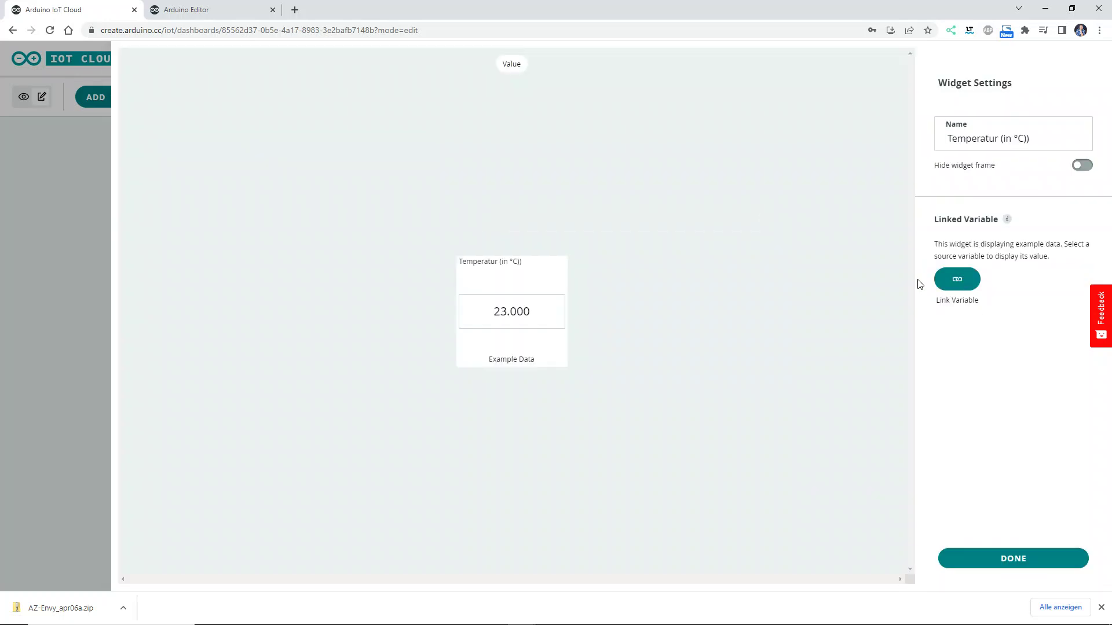
left_click(1042, 563)
- Add a Value widget titled 'rel. Luftfeuchtigkeit (in %)' linked to the humidity variable
left_click(99, 97)
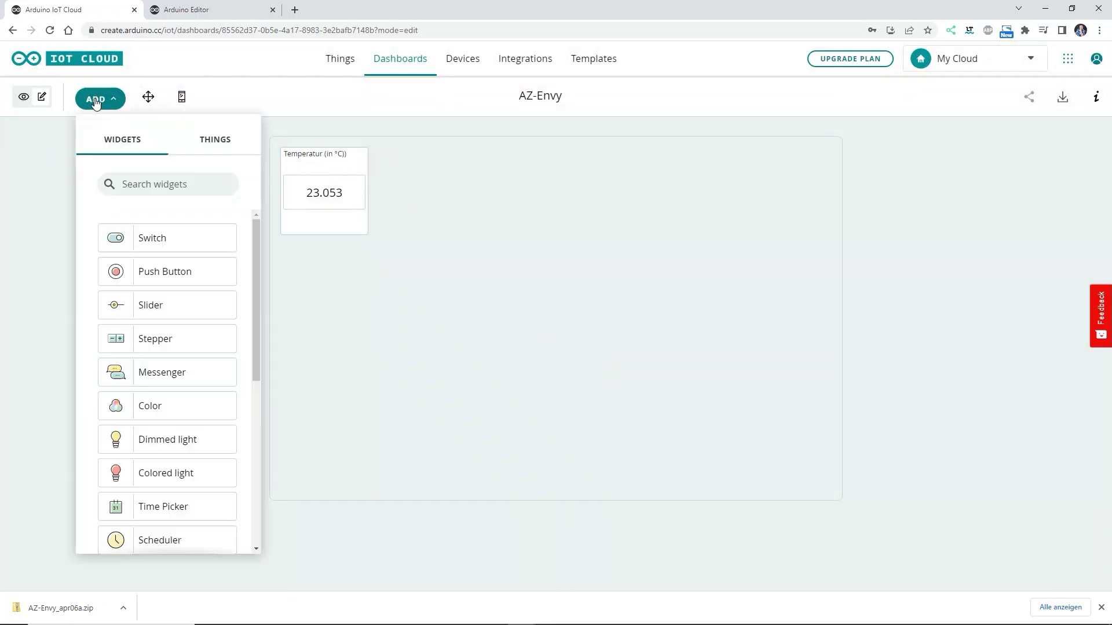
scroll(131, 474, "down", 5)
left_click(162, 294)
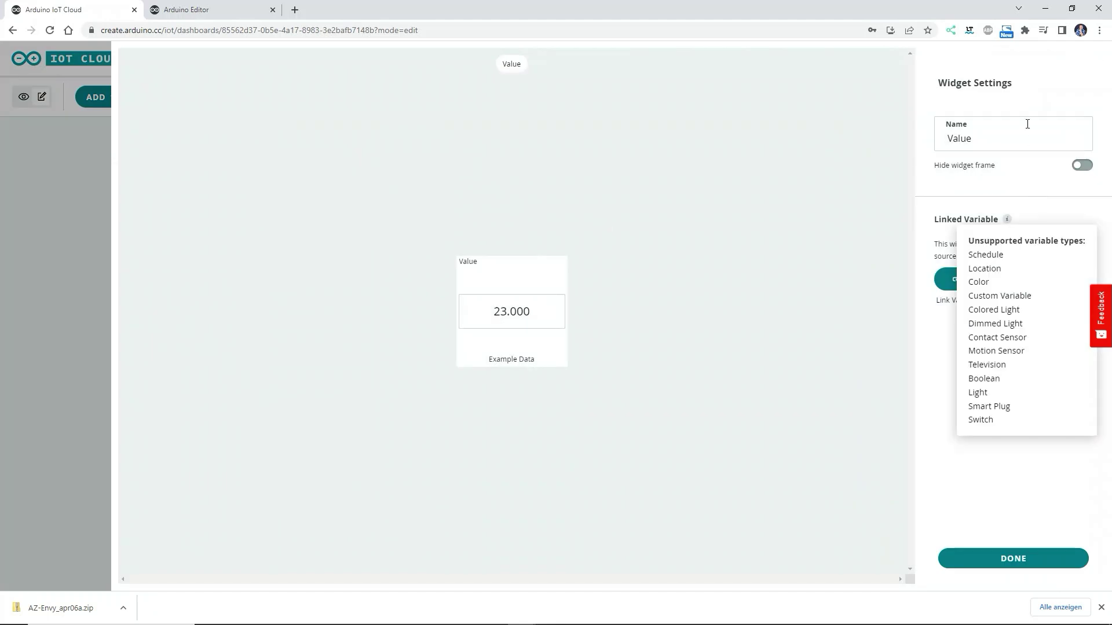
type("rel. Luftfeuchtigkeit (in %")
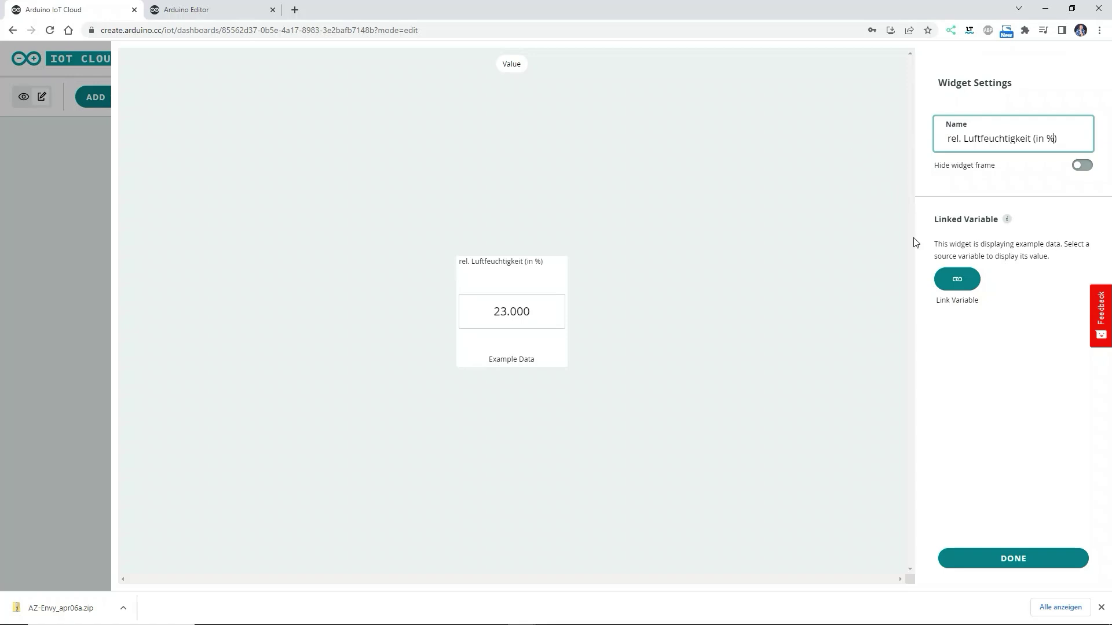
left_click(952, 280)
left_click(514, 181)
left_click(950, 277)
left_click(1014, 558)
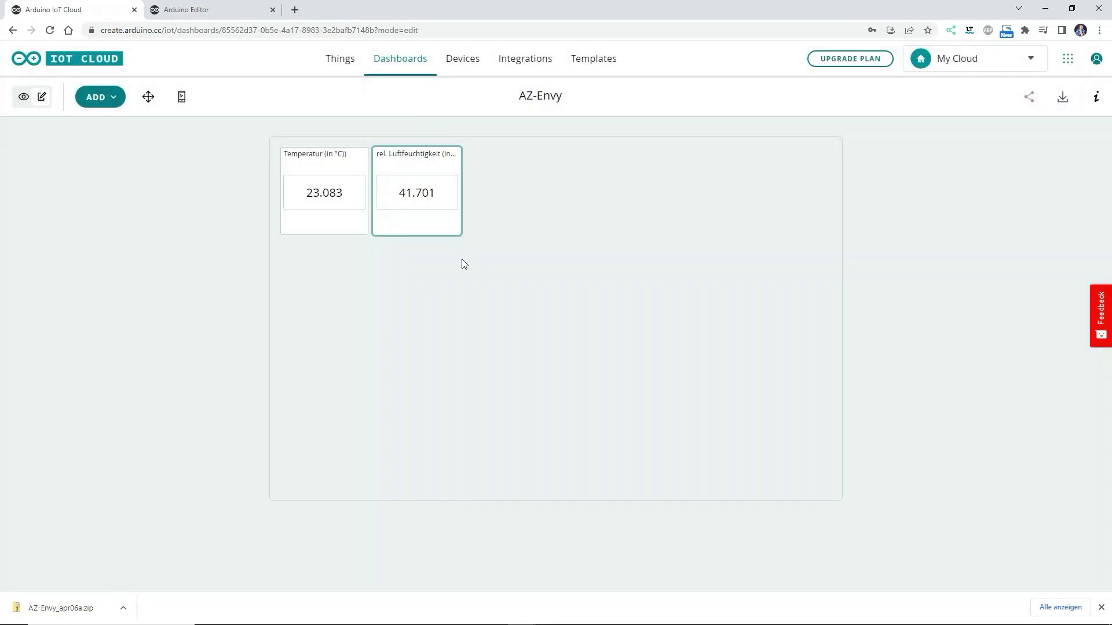
- Add a Value widget titled 'Luftqualität' linked to the airquality variable
left_click(95, 97)
scroll(168, 359, "down", 5)
left_click(173, 291)
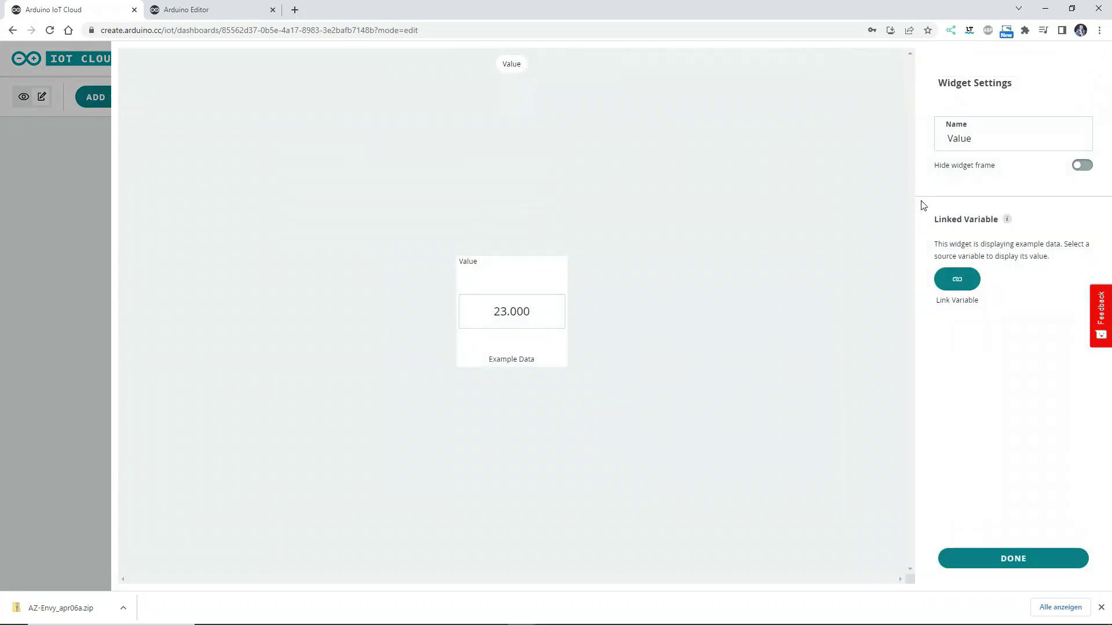
type("Luftqualität")
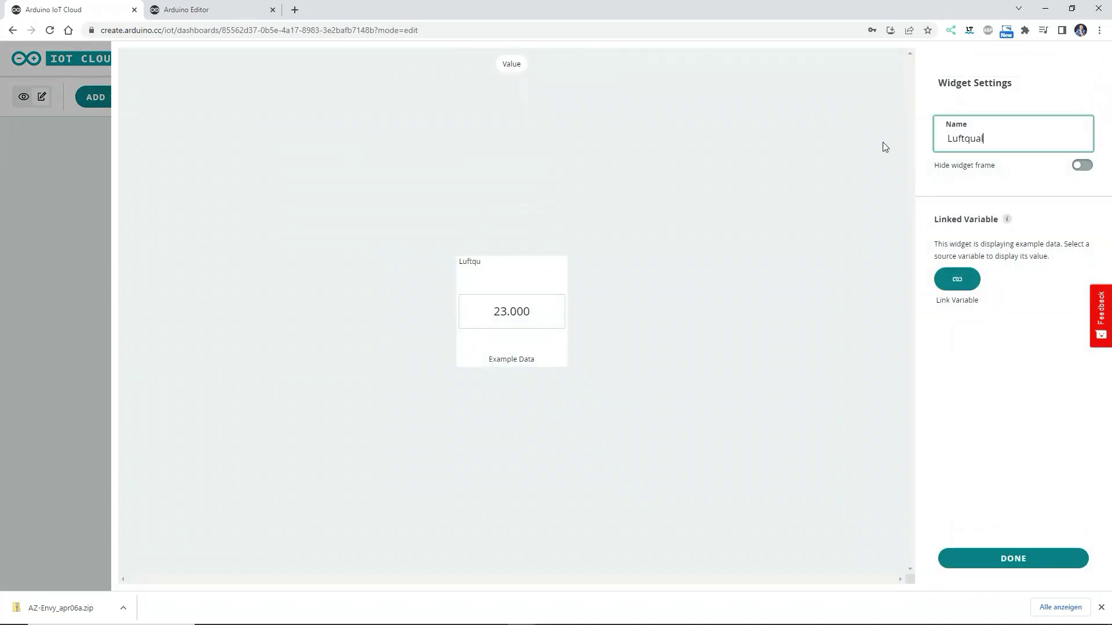
left_click(957, 280)
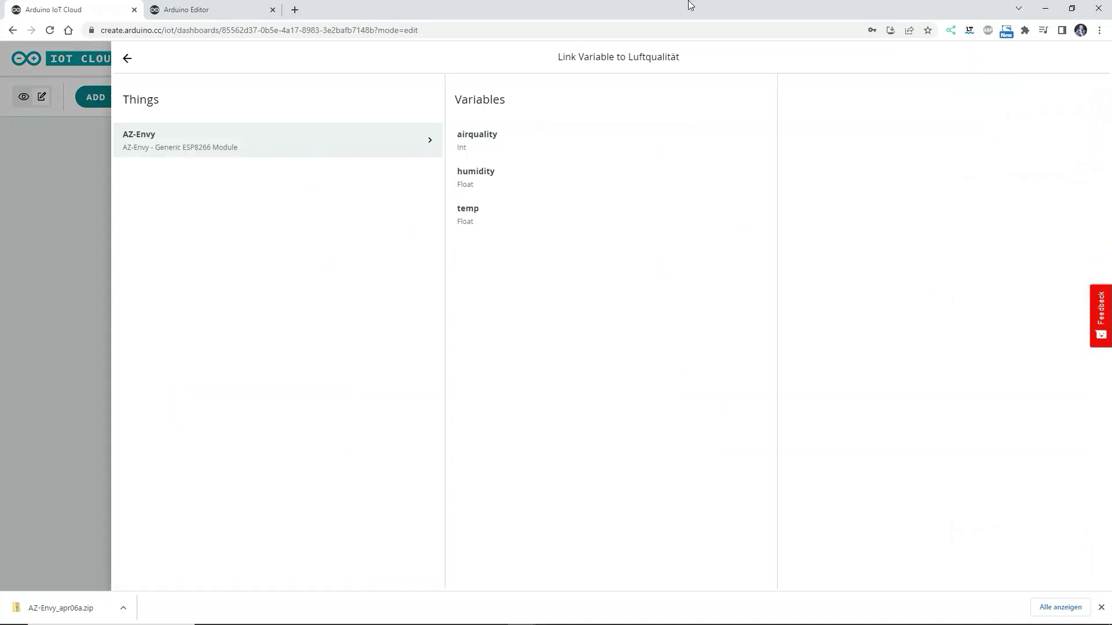
left_click(485, 146)
left_click(937, 276)
left_click(1013, 559)
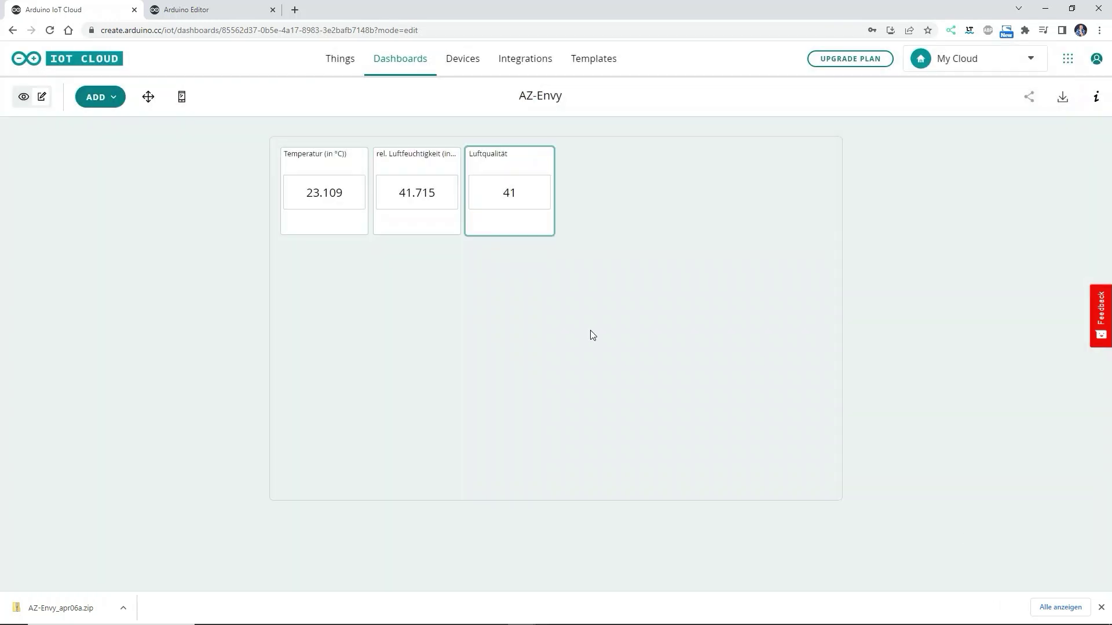
left_click(149, 97)
- Move the Luftqualität tile to the right edge and widen the humidity tile to show its full title
left_click_drag(477, 158, 770, 158)
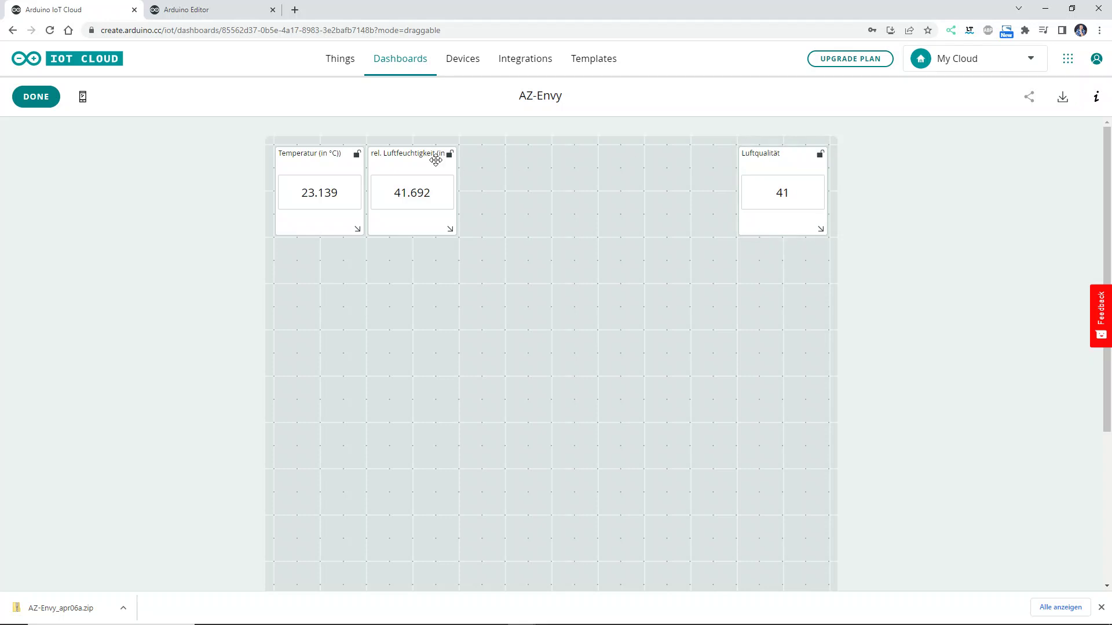
mouse_move(452, 230)
left_mouse_down()
mouse_move(498, 229)
mouse_move(469, 232)
left_mouse_up()
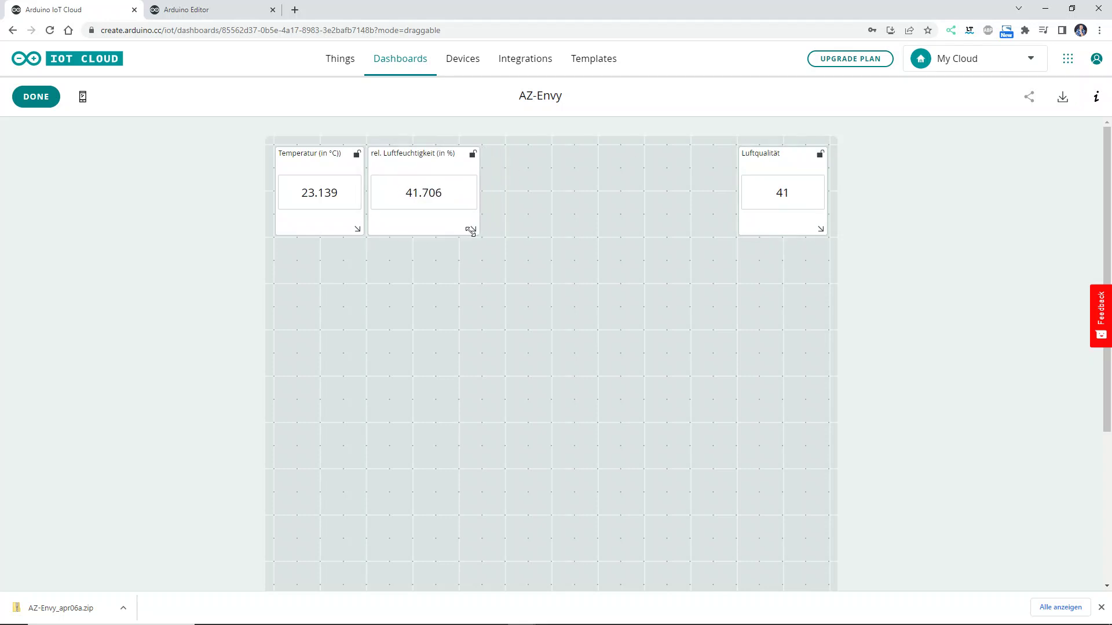
left_click(37, 99)
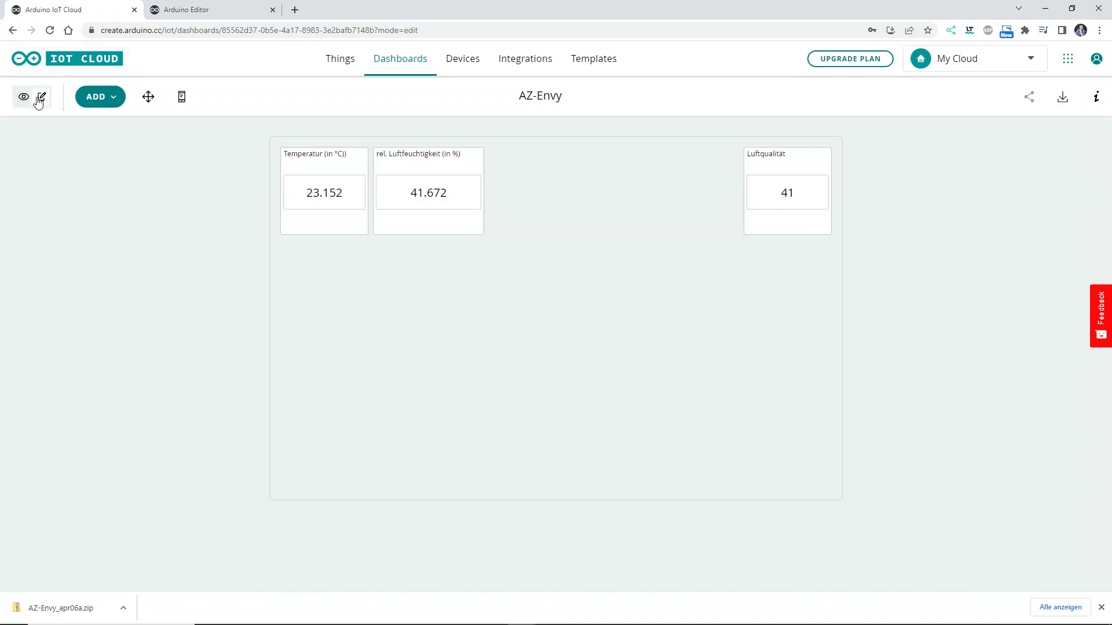
left_click(94, 97)
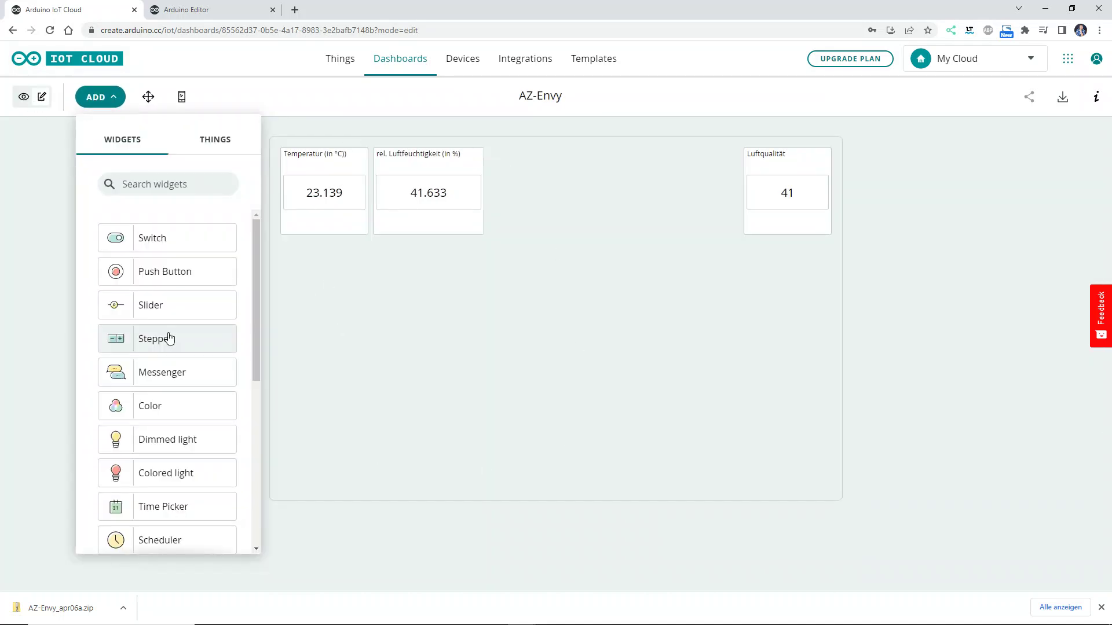
- Add a Chart widget named Temperaturverlauf linked to the AZ-Envy temp variable
scroll(170, 338, "down", 5)
scroll(170, 337, "down", 1)
left_click(154, 442)
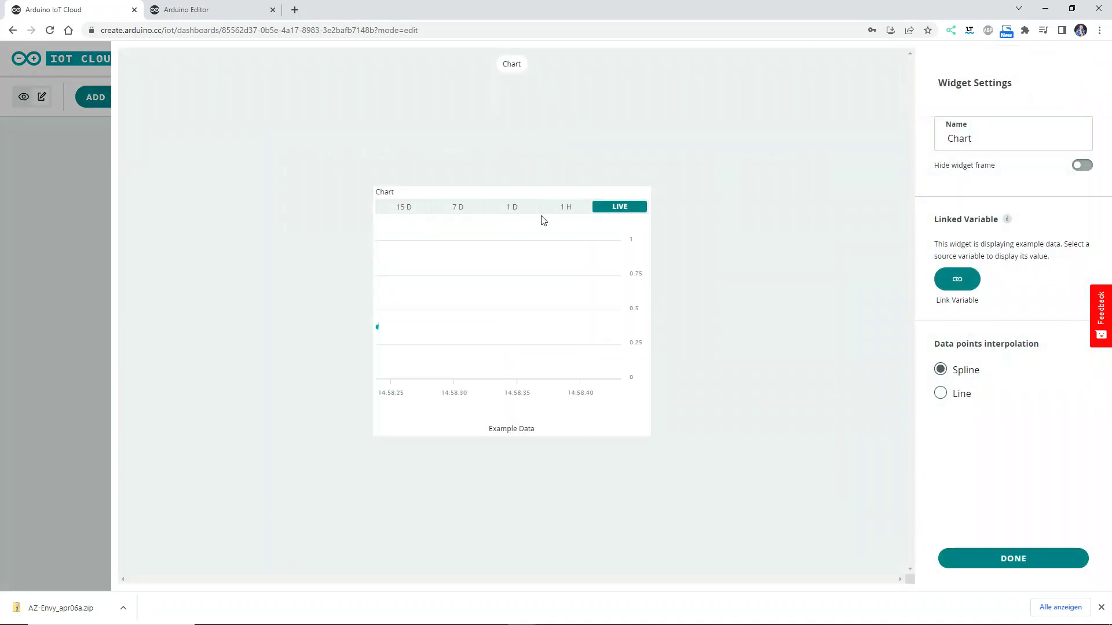
type("Temperaturverla")
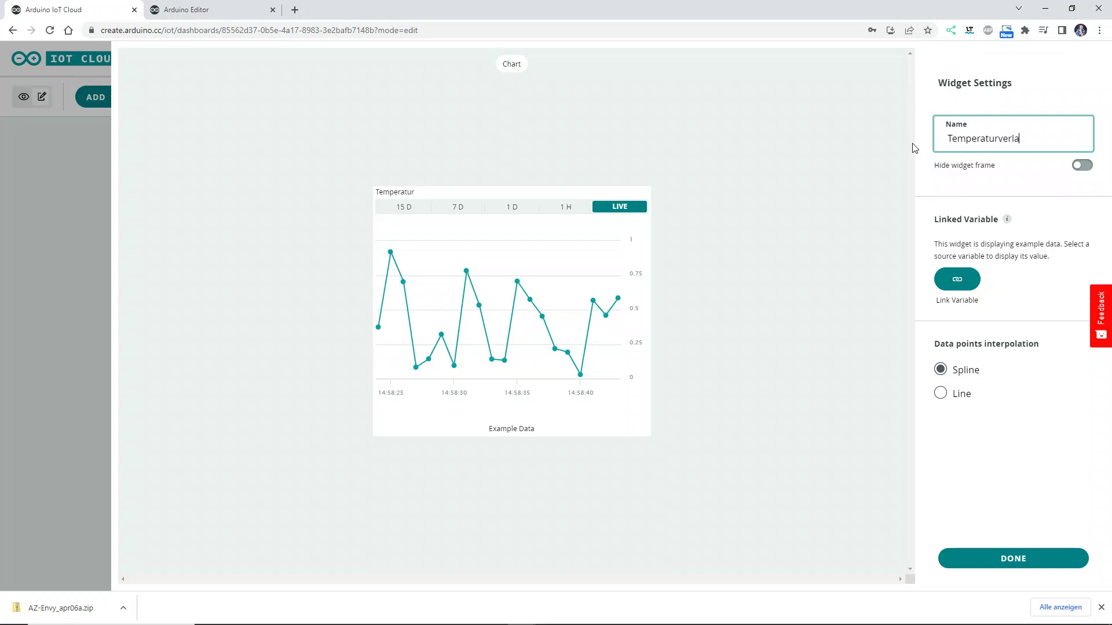
left_click(969, 288)
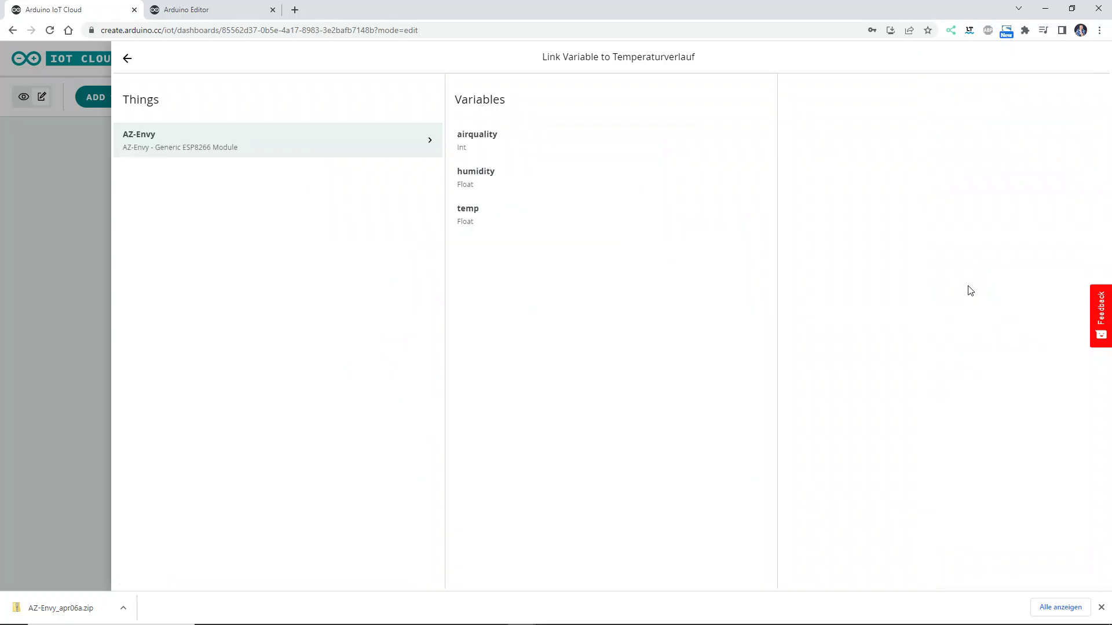
left_click(478, 222)
left_click(1013, 279)
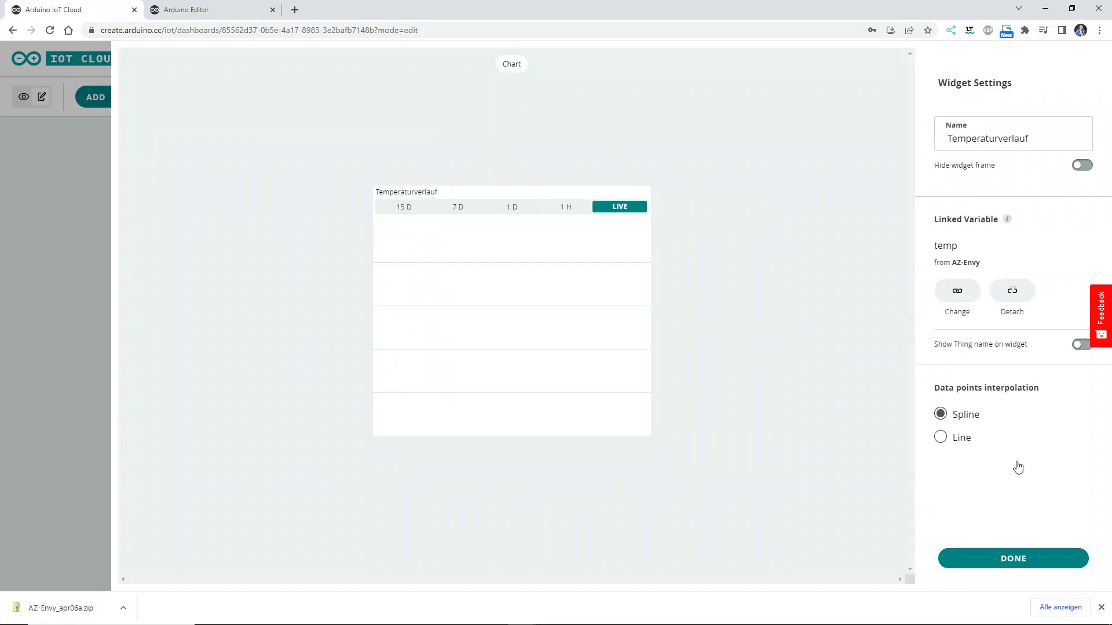
left_click(1040, 562)
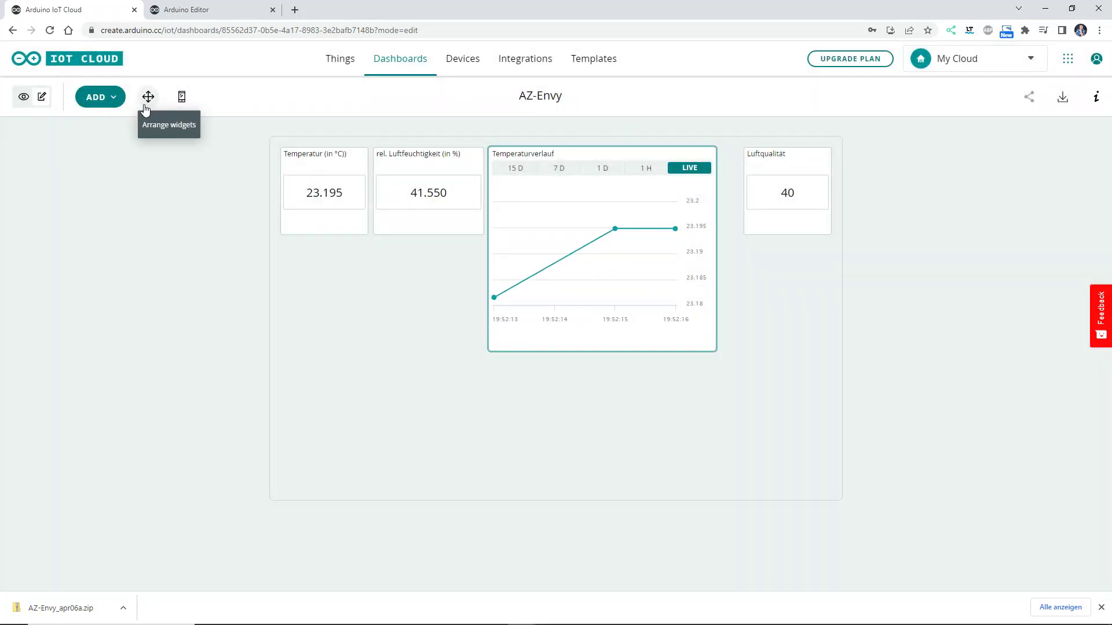
left_click(149, 96)
- Move the Temperaturverlauf chart under the value tiles and stretch it to full dashboard width
left_click_drag(640, 154, 431, 247)
left_click_drag(495, 437, 832, 442)
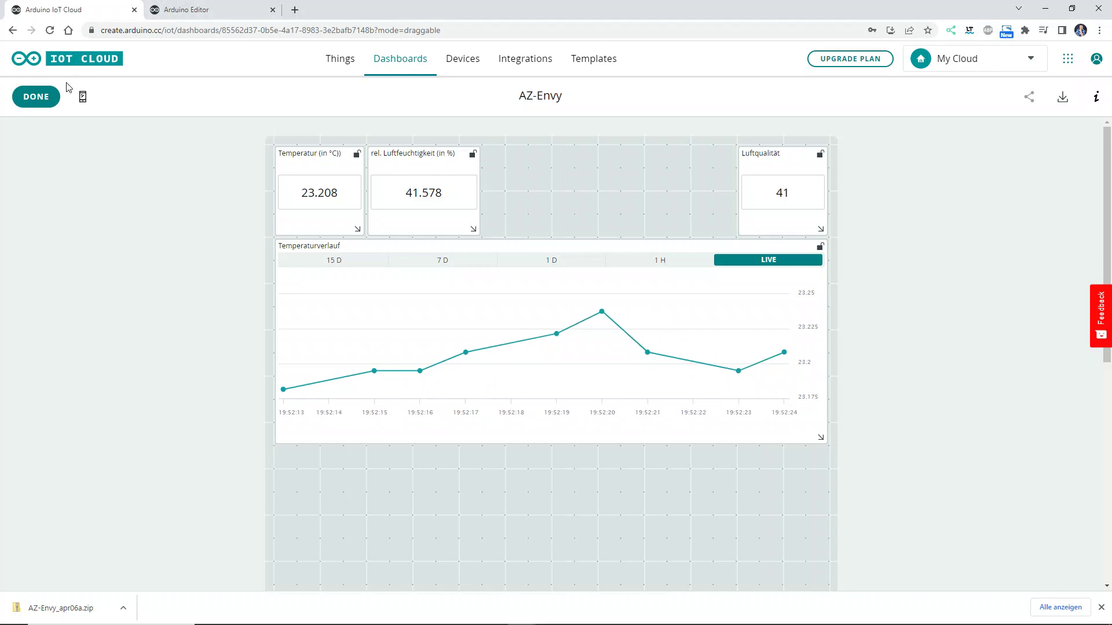
left_click(46, 99)
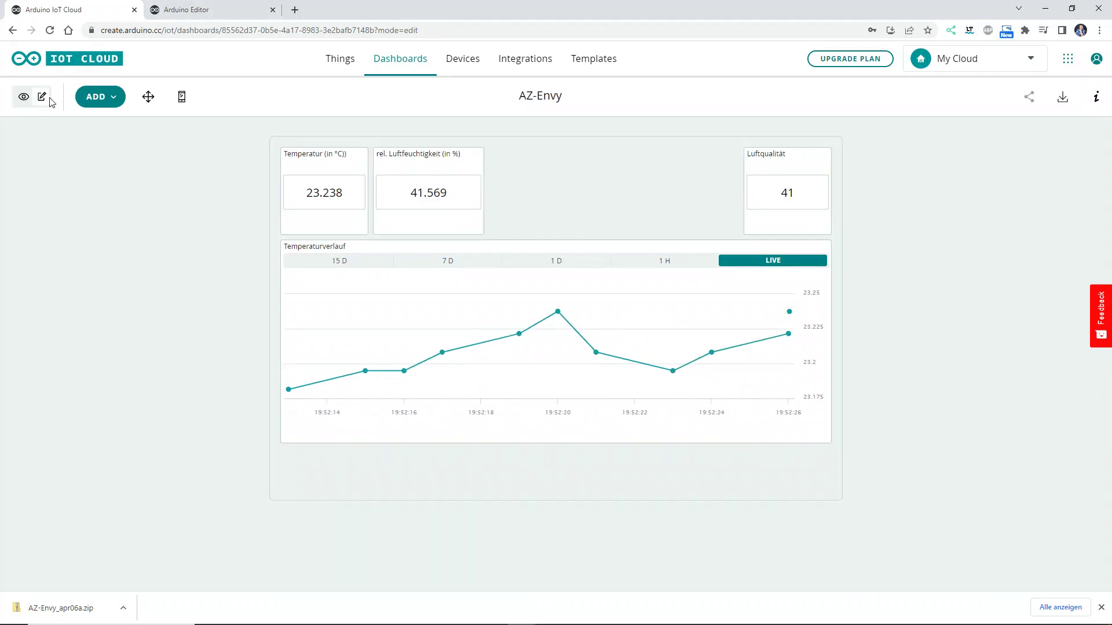